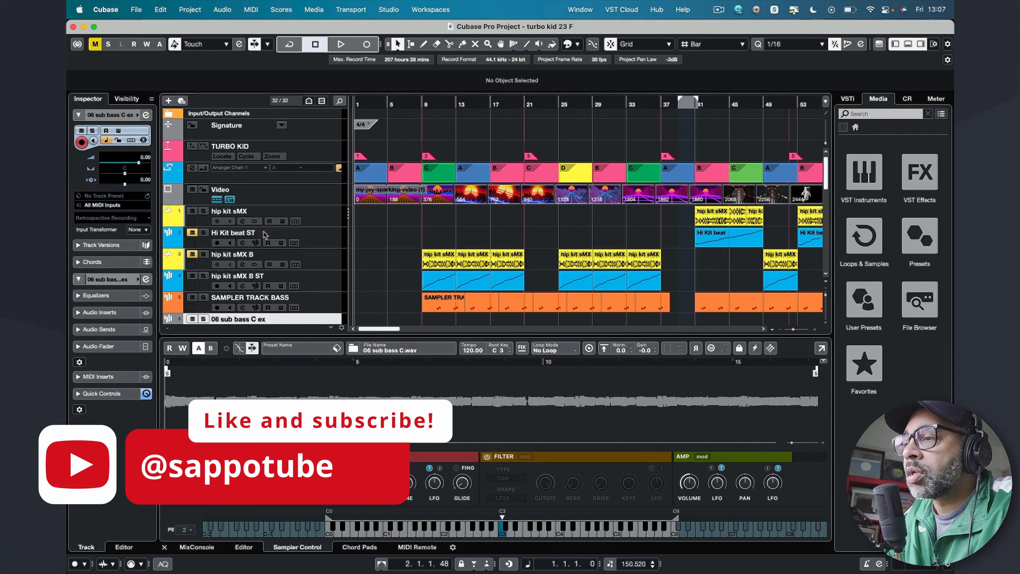
- Open the channel settings of the Stereo output in MixConsole and bring up its Frequency equalizer in insert slot 2
{"action": "key", "text": "F3"}
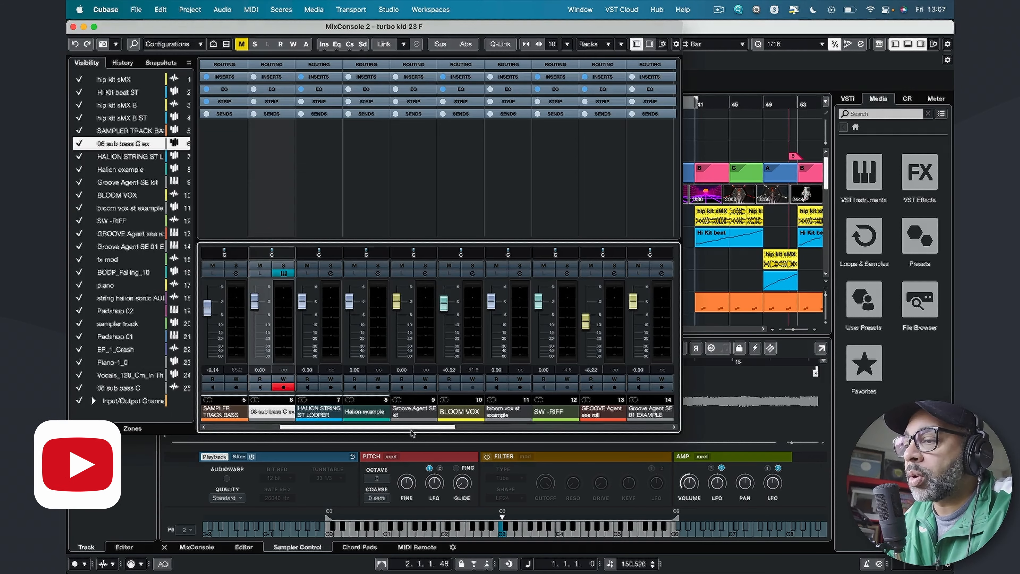
{"action": "left_click_drag", "start_coordinate": [416, 427], "coordinate": [628, 427]}
{"action": "left_click", "coordinate": [662, 273]}
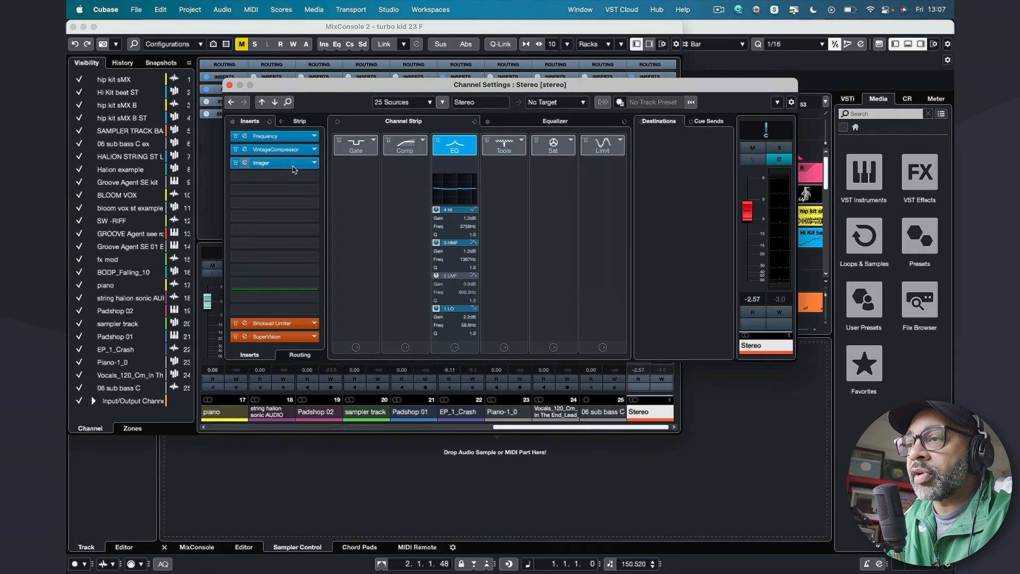
{"action": "left_click", "coordinate": [245, 136]}
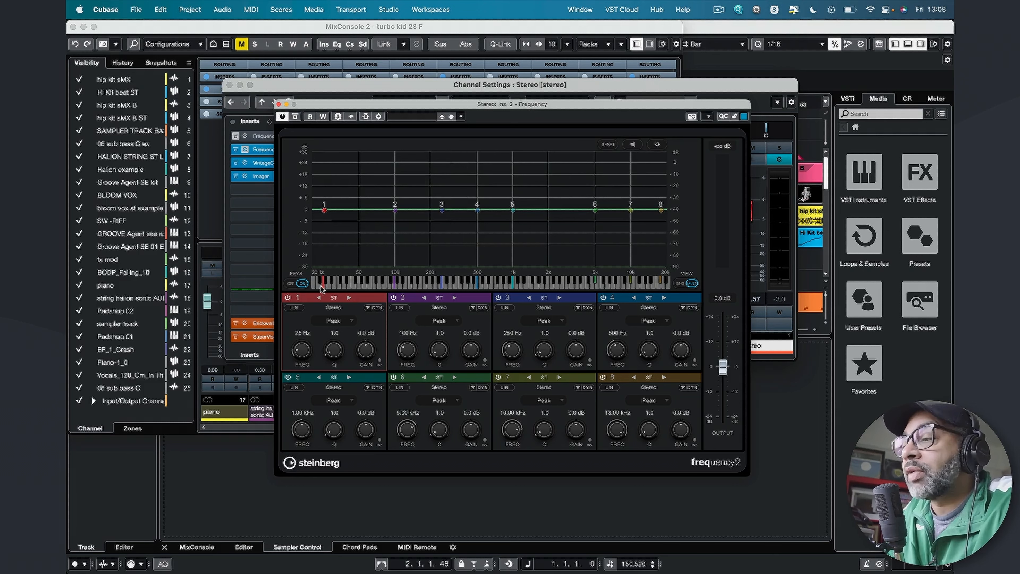
- Toggle the equalizer's keyboard display off and back on, and play the project briefly to examine the mix's spectrum
{"action": "left_click", "coordinate": [292, 283]}
{"action": "left_click", "coordinate": [302, 284]}
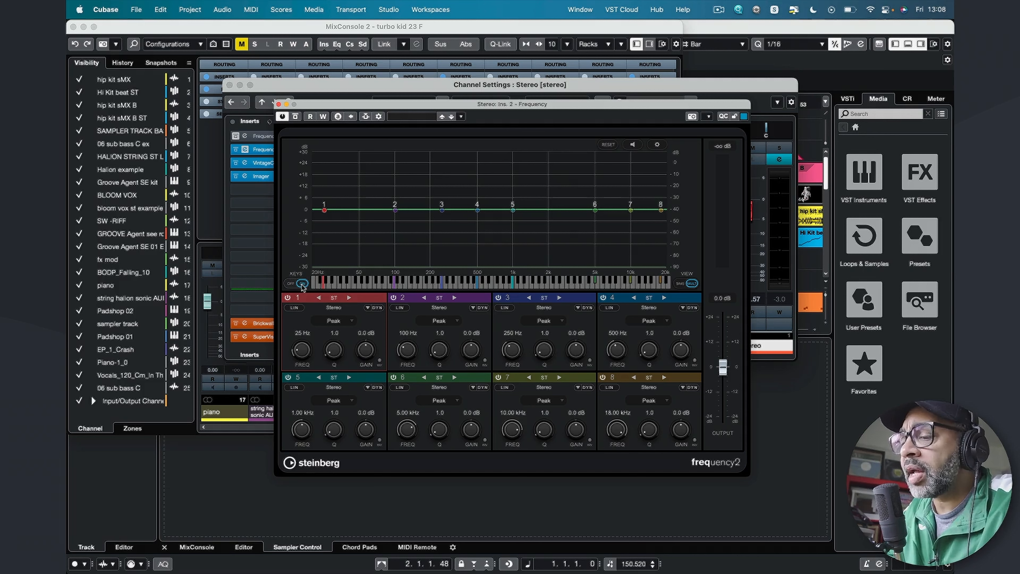
{"action": "key", "text": "space"}
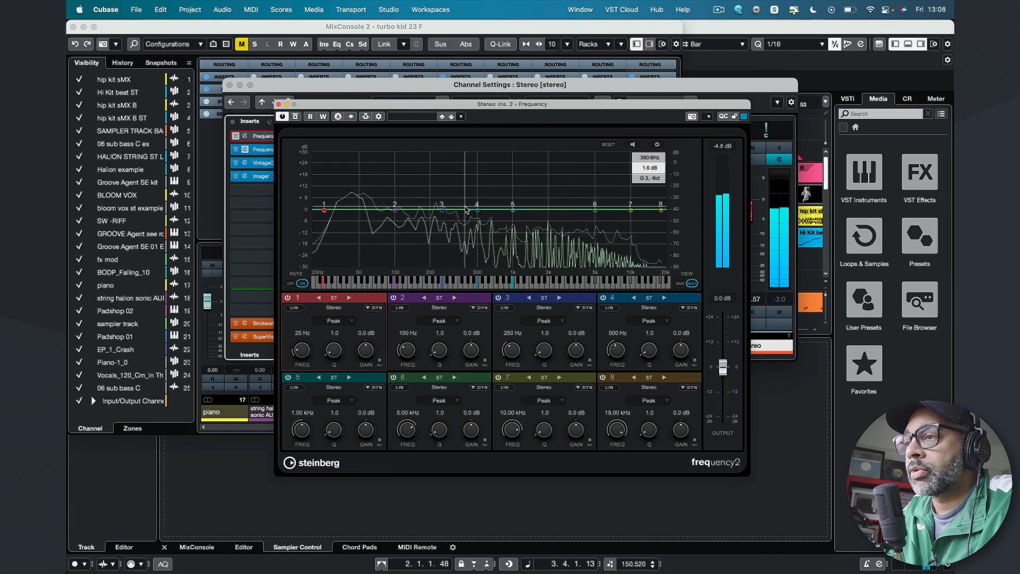
{"action": "key", "text": "space"}
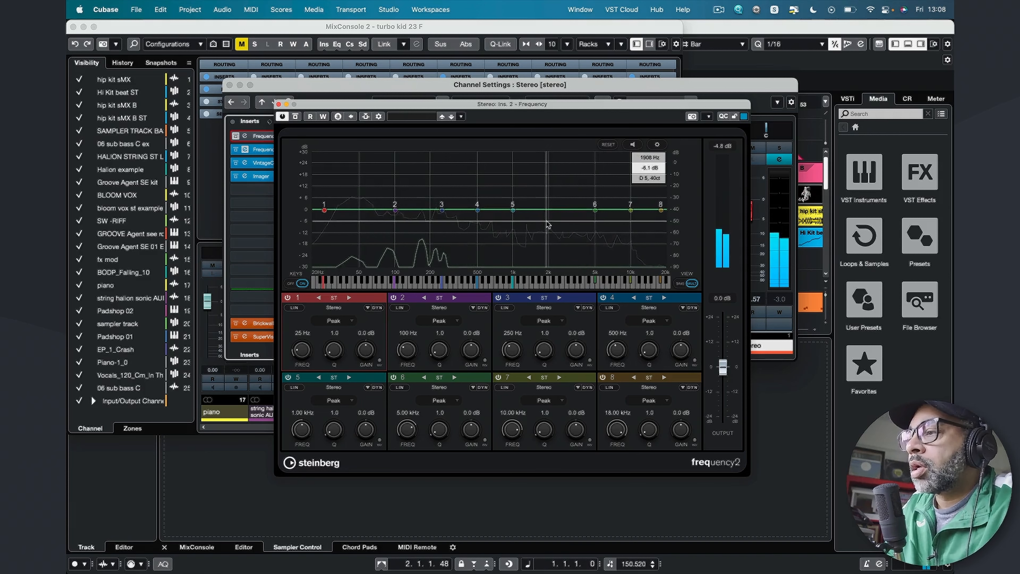
- Enable listen mode and sweep band 5 across the spectrum to audition it, leaving it at about 1.78 kHz with about 0.8 dB gain
{"action": "left_click", "coordinate": [633, 146]}
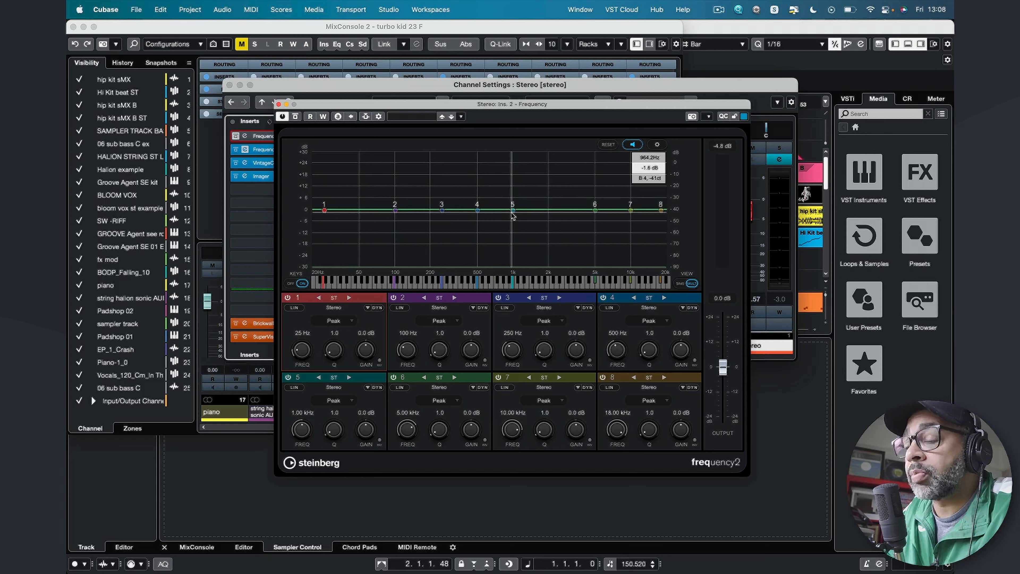
{"action": "key", "text": "space"}
{"action": "left_click_drag", "start_coordinate": [512, 216], "coordinate": [468, 224]}
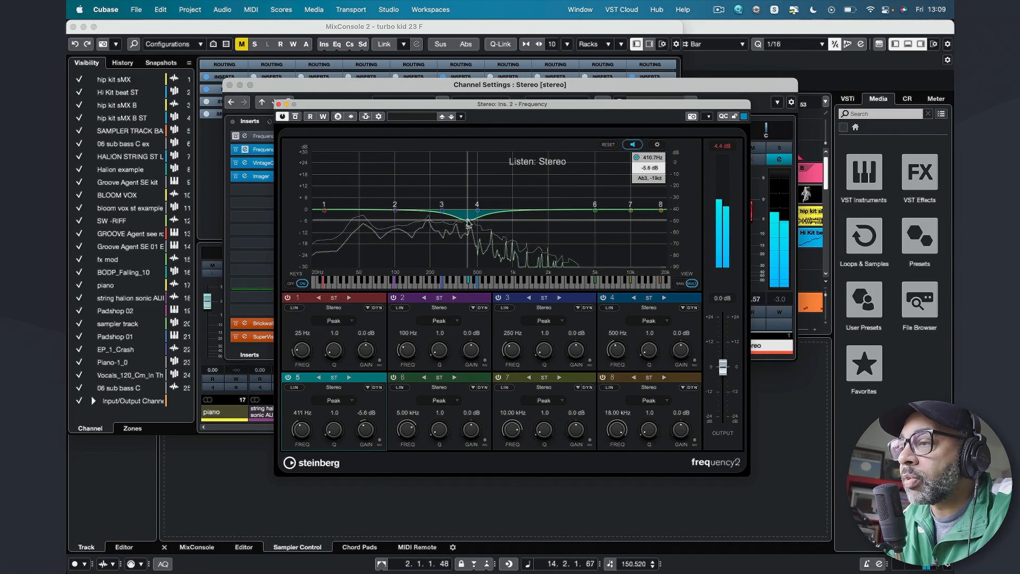
{"action": "left_click_drag", "start_coordinate": [468, 222], "coordinate": [615, 205]}
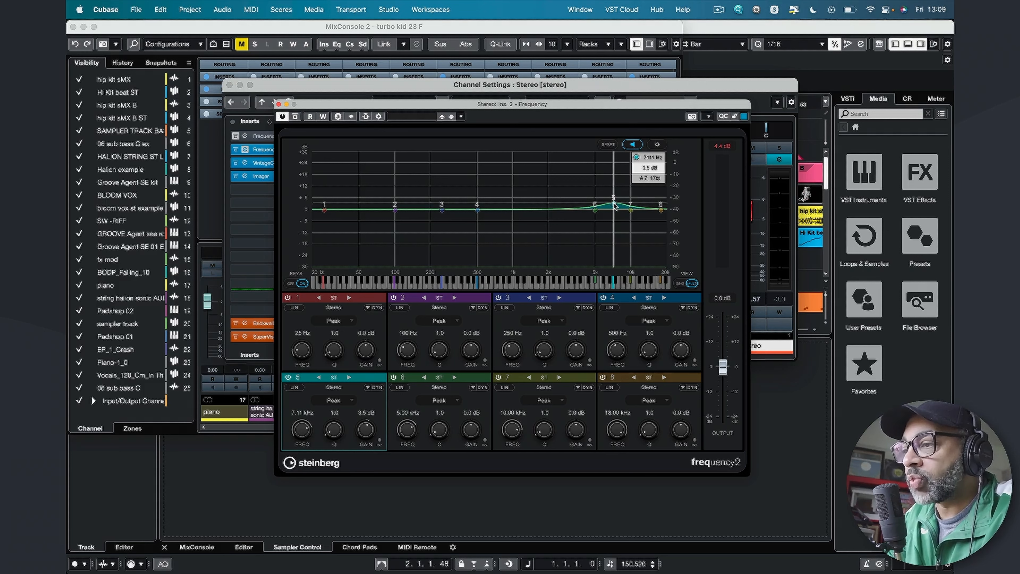
{"action": "left_click_drag", "start_coordinate": [615, 206], "coordinate": [614, 211]}
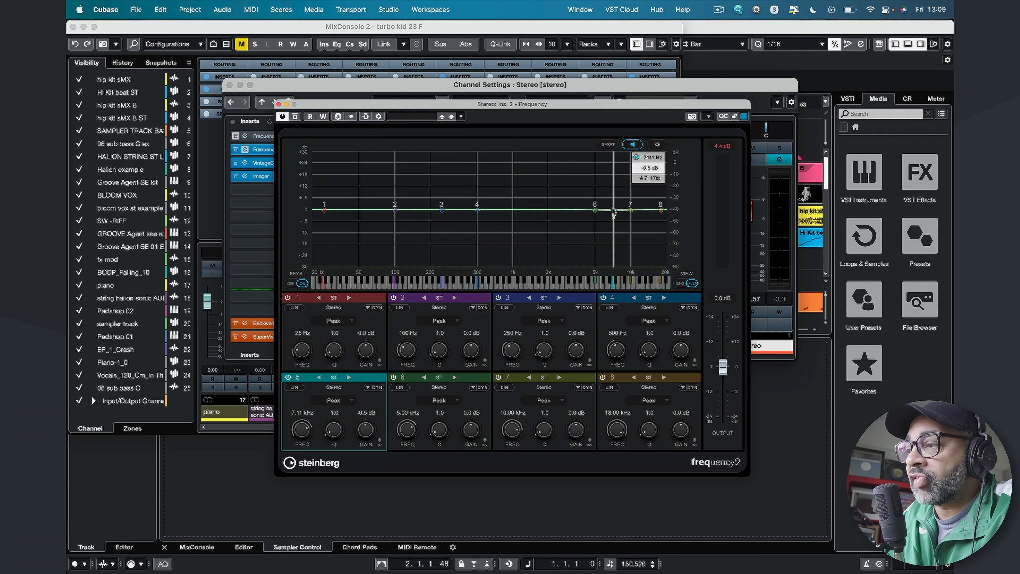
{"action": "left_click_drag", "start_coordinate": [613, 212], "coordinate": [545, 212]}
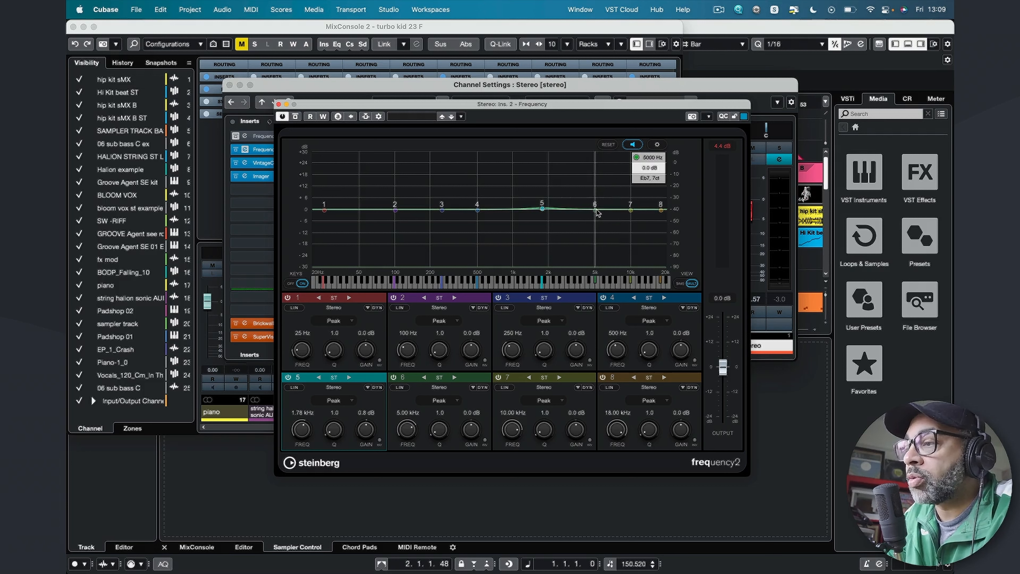
- Boost band 6 by about 2.4 dB at about 6.12 kHz and split it into left/right processing
{"action": "left_click_drag", "start_coordinate": [596, 211], "coordinate": [606, 201]}
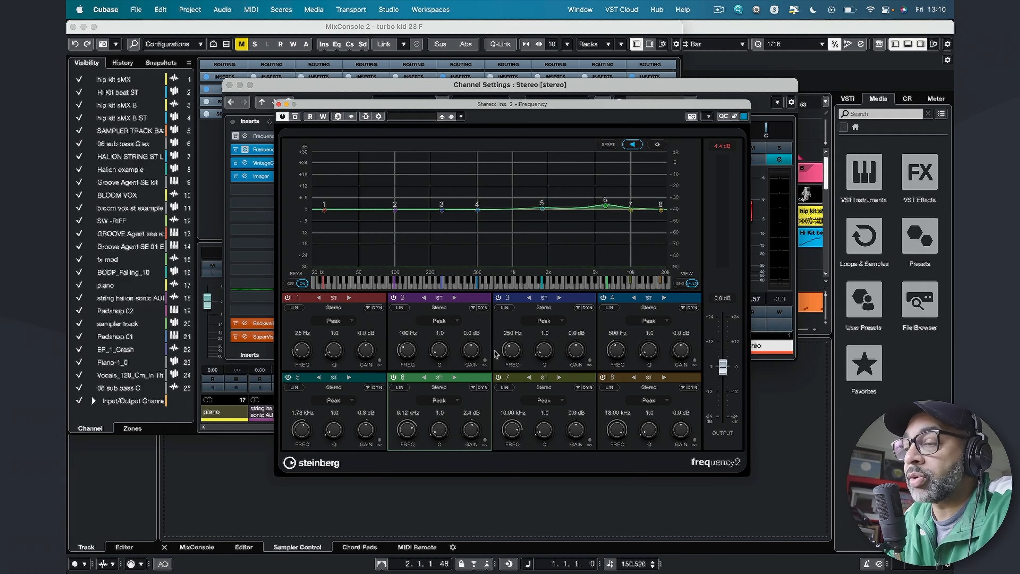
{"action": "left_click", "coordinate": [454, 377]}
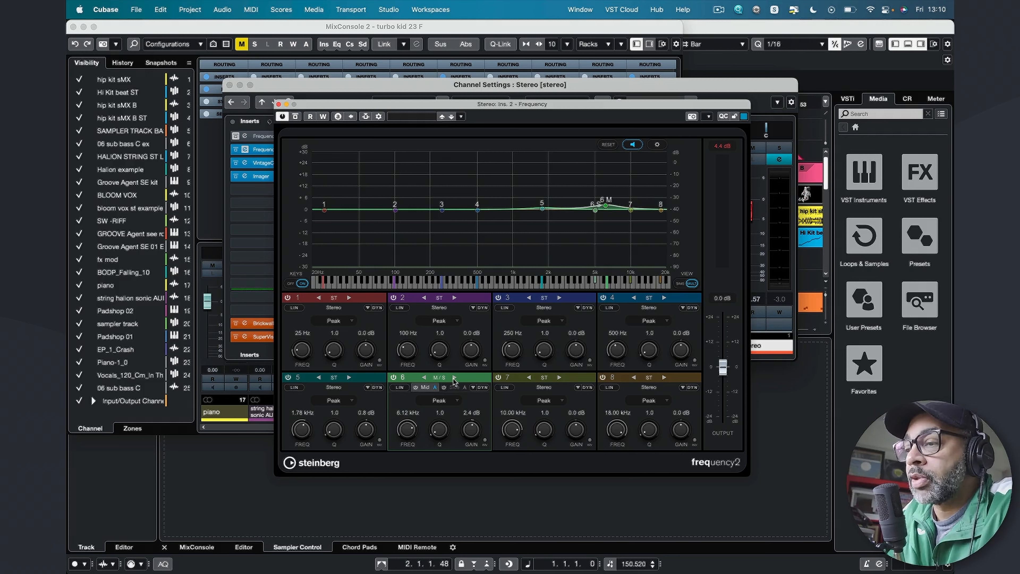
{"action": "left_click", "coordinate": [423, 377]}
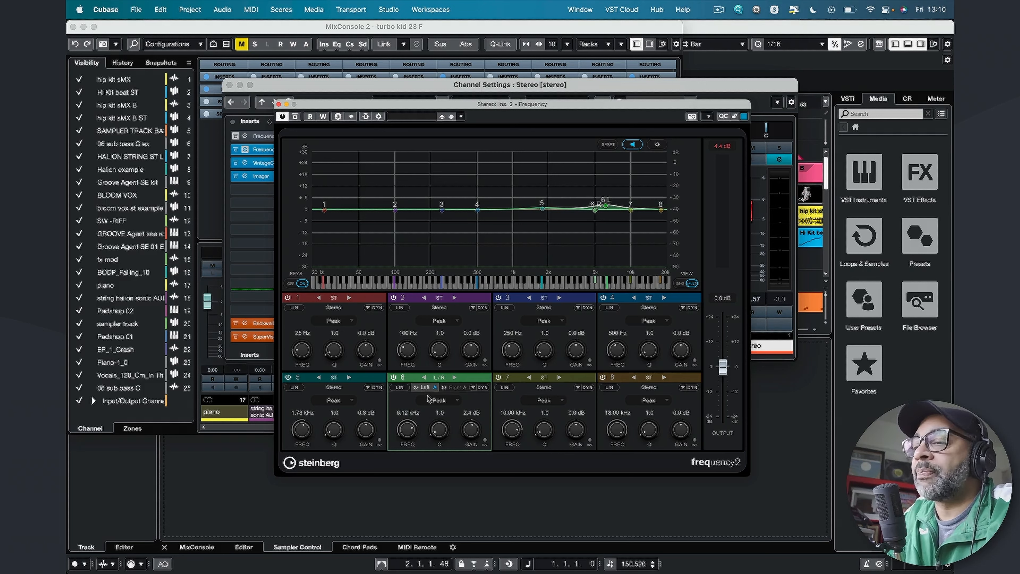
{"action": "left_click", "coordinate": [453, 387]}
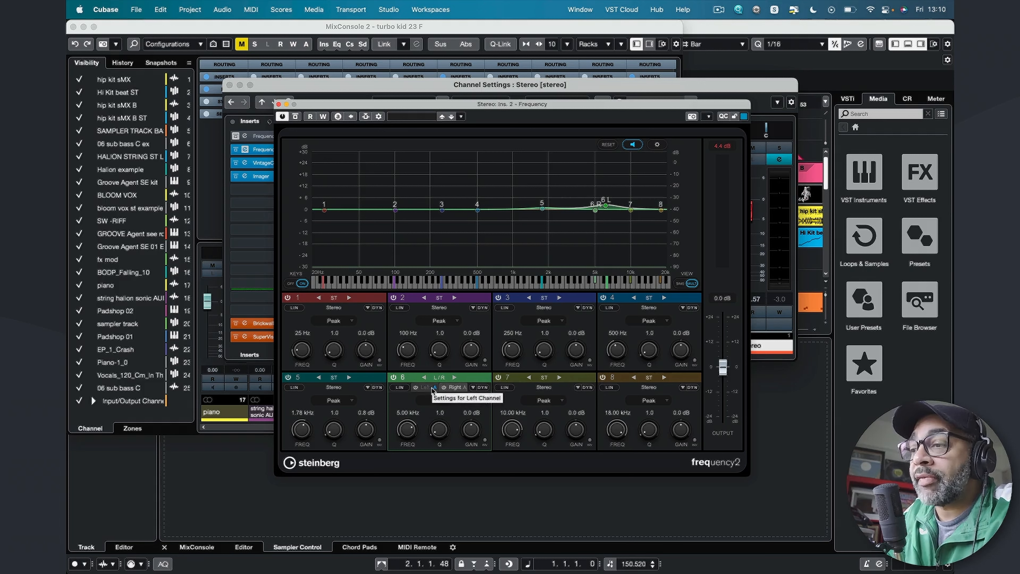
{"action": "left_click", "coordinate": [454, 387]}
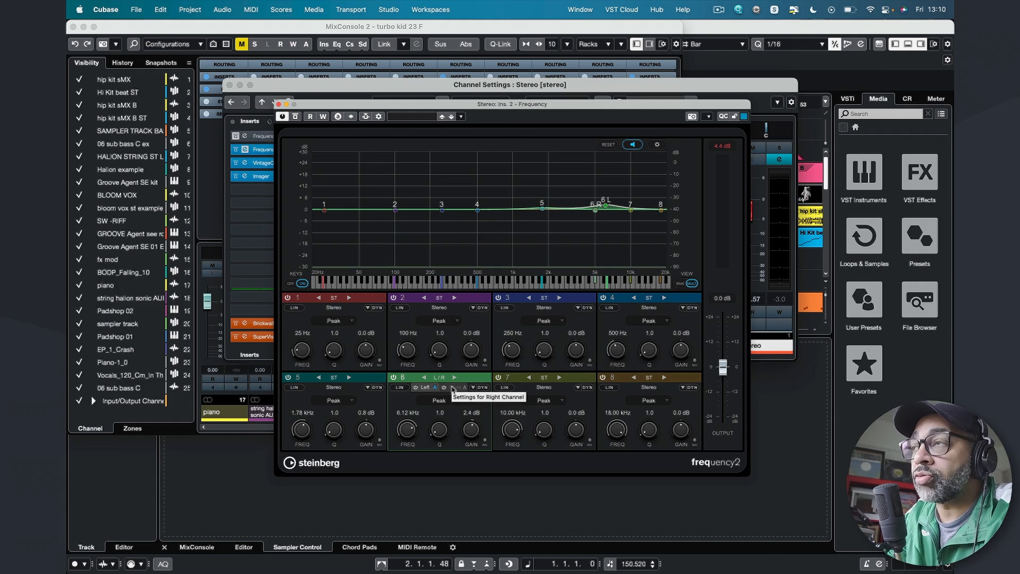
- Boost band 6's left channel by about 4.5 dB near 5.53 kHz and, during playback, its right channel by about 4.2 dB at 8.52 kHz
{"action": "mouse_move", "coordinate": [607, 209]}
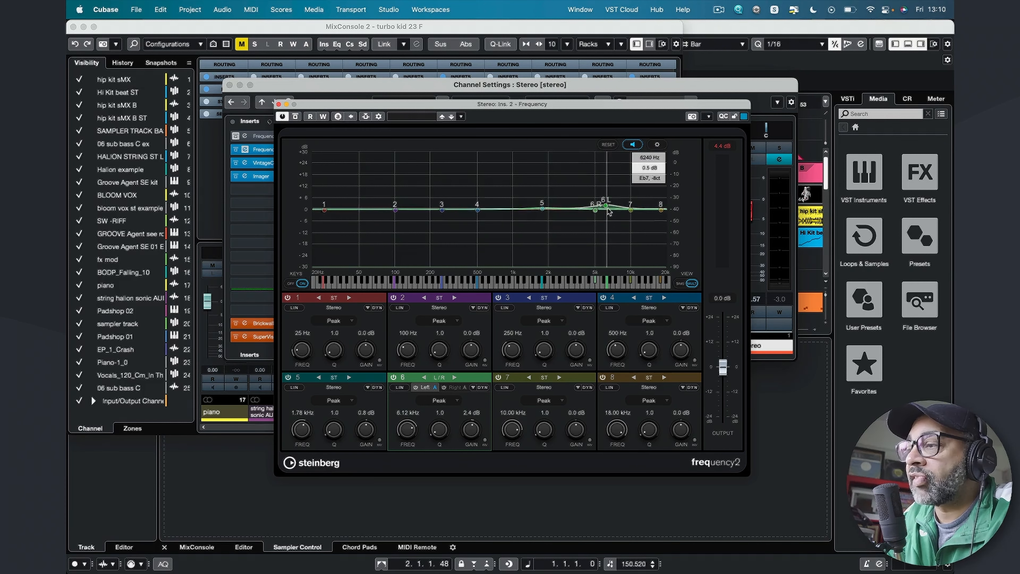
{"action": "mouse_move", "coordinate": [606, 209]}
{"action": "left_mouse_down"}
{"action": "mouse_move", "coordinate": [592, 207]}
{"action": "mouse_move", "coordinate": [623, 205]}
{"action": "mouse_move", "coordinate": [602, 203]}
{"action": "left_mouse_up"}
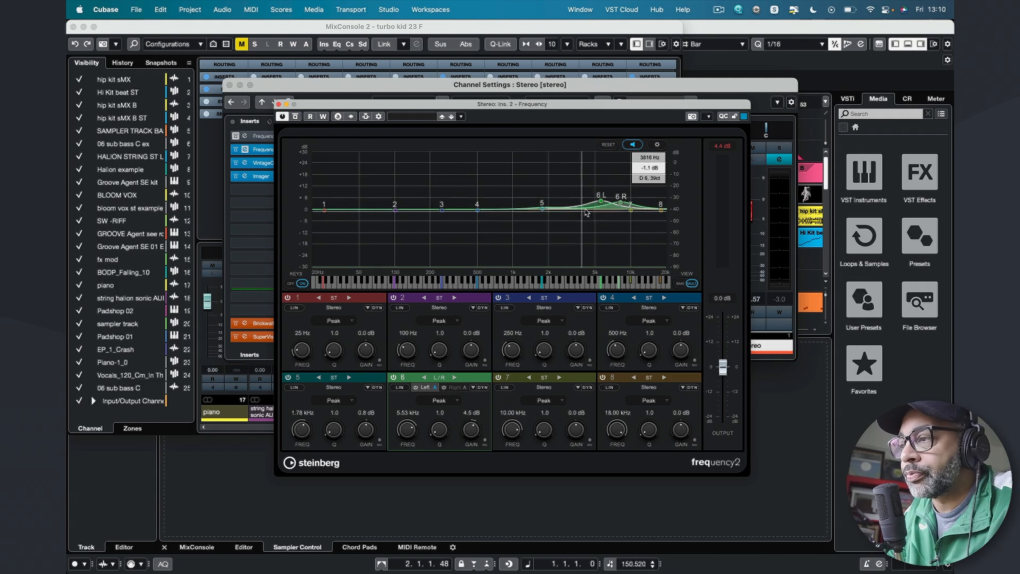
{"action": "key", "text": "space"}
{"action": "left_click_drag", "start_coordinate": [601, 201], "coordinate": [624, 204]}
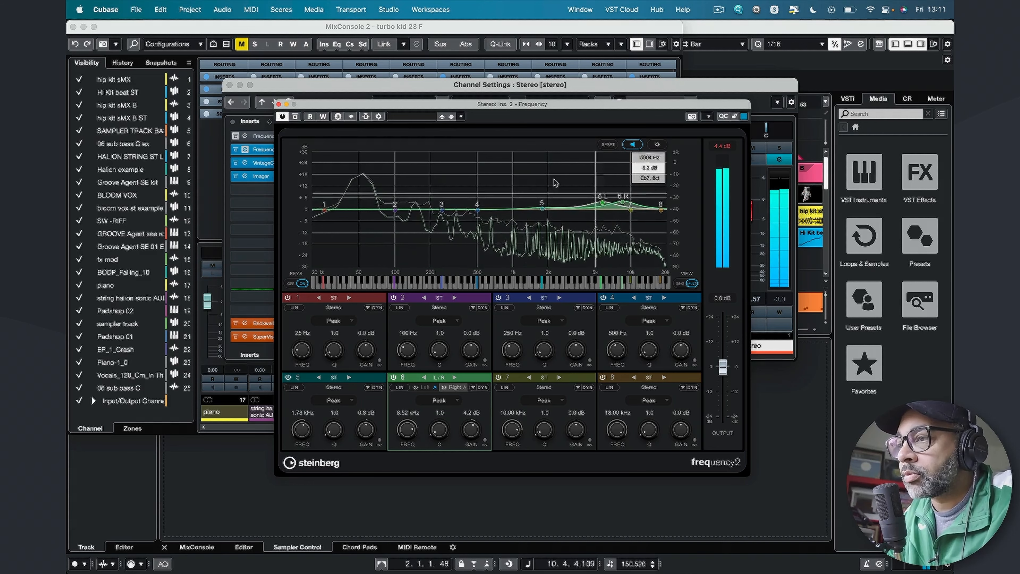
- Compare the mix with and without the equalizer by toggling its bypass during playback, and stop playback
{"action": "left_click", "coordinate": [295, 118]}
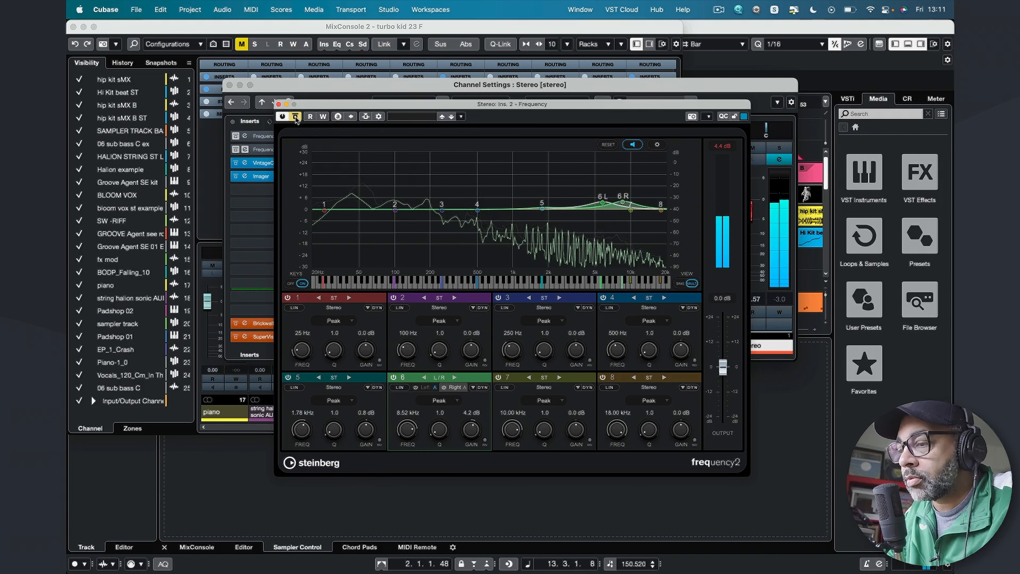
{"action": "left_click", "coordinate": [296, 117]}
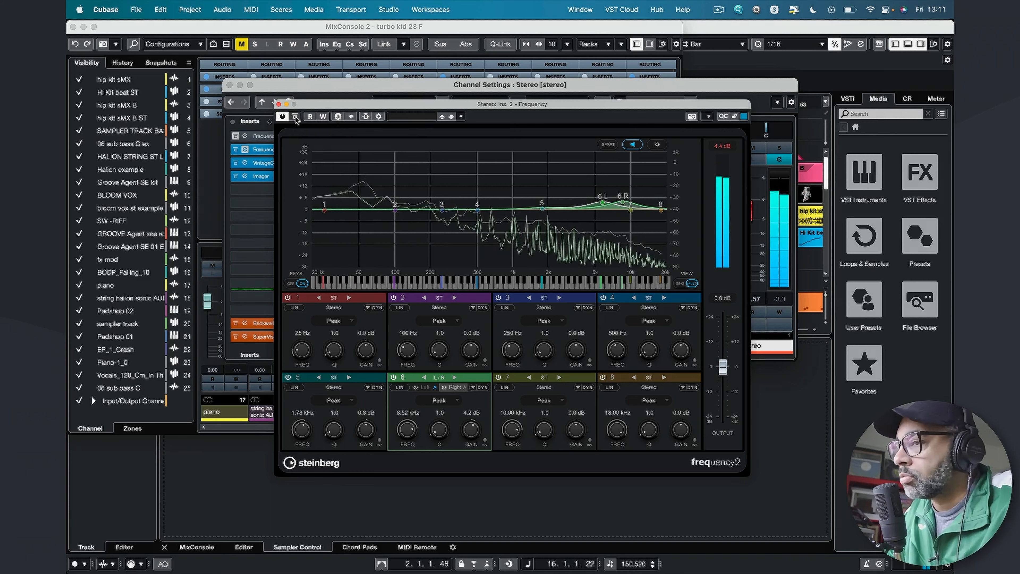
{"action": "left_click", "coordinate": [296, 117]}
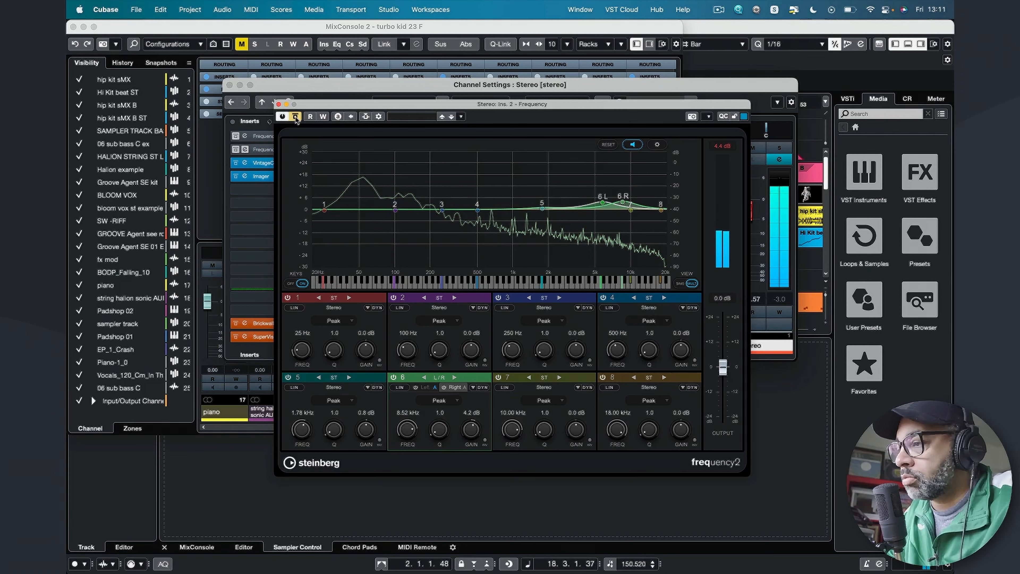
{"action": "left_click", "coordinate": [295, 117]}
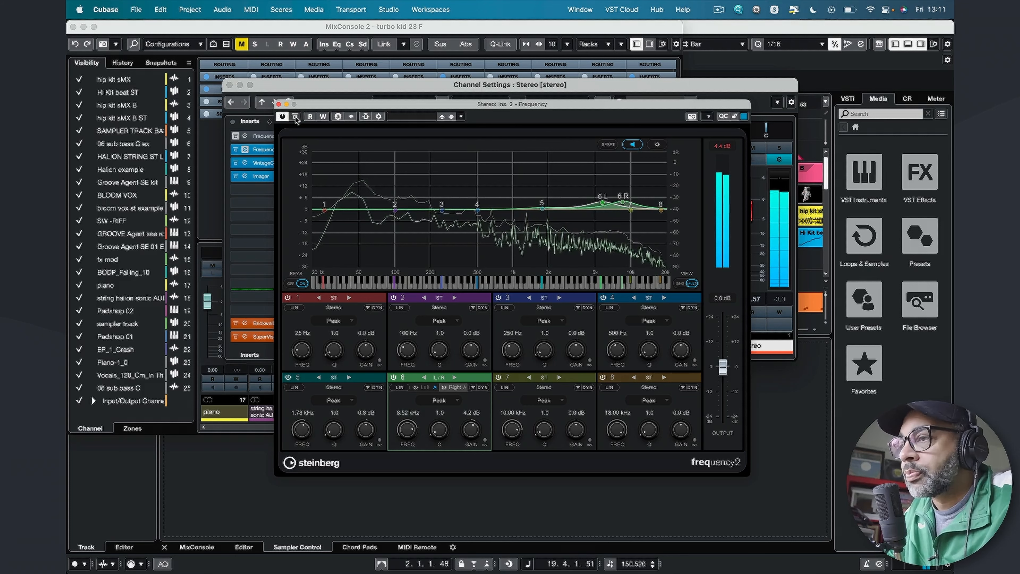
{"action": "key", "text": "space"}
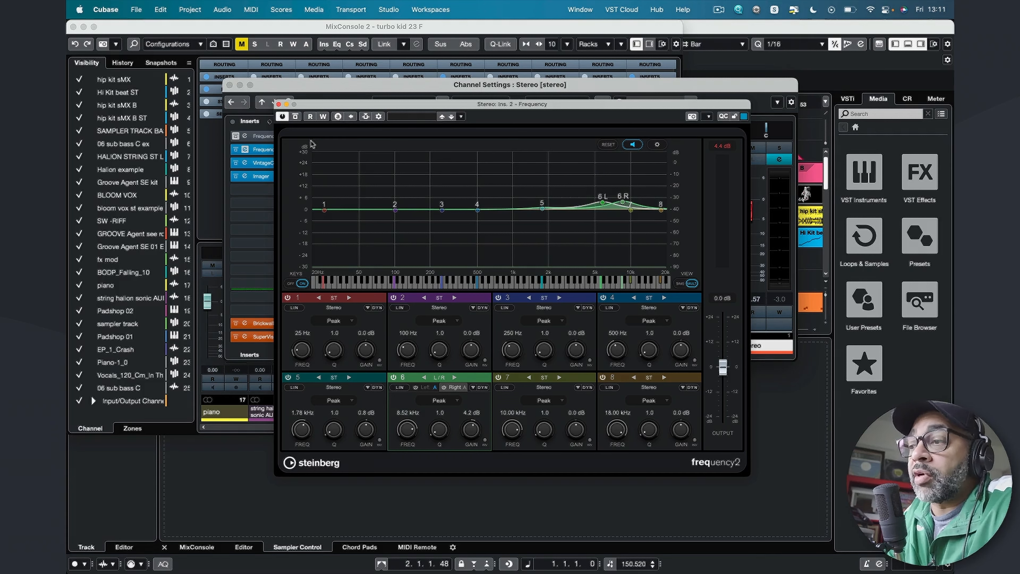
- Audition the mix and cut band 4 by about 3.2 dB at about 432 Hz, fine-tuning it during playback
{"action": "key", "text": "space"}
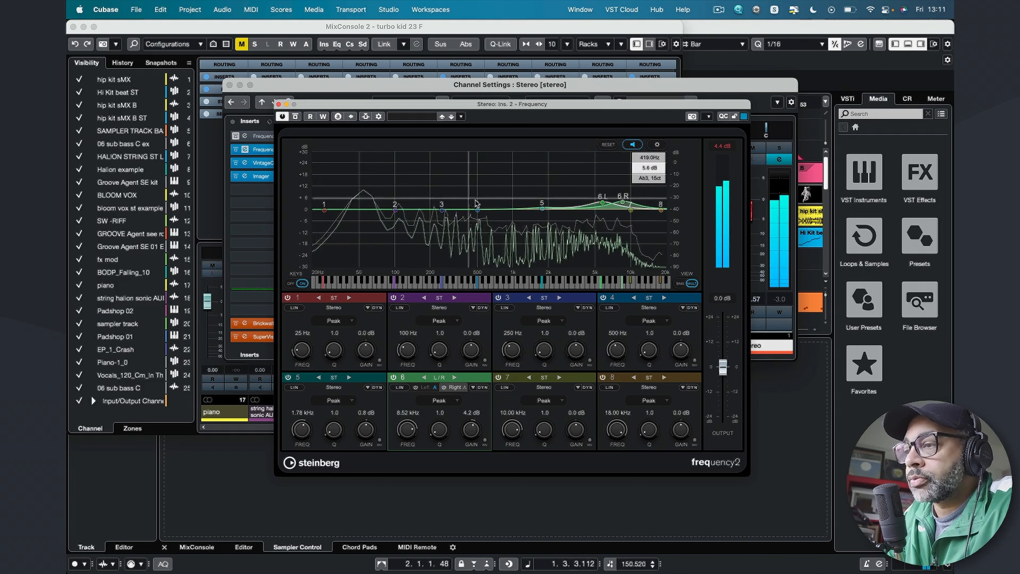
{"action": "key", "text": "space"}
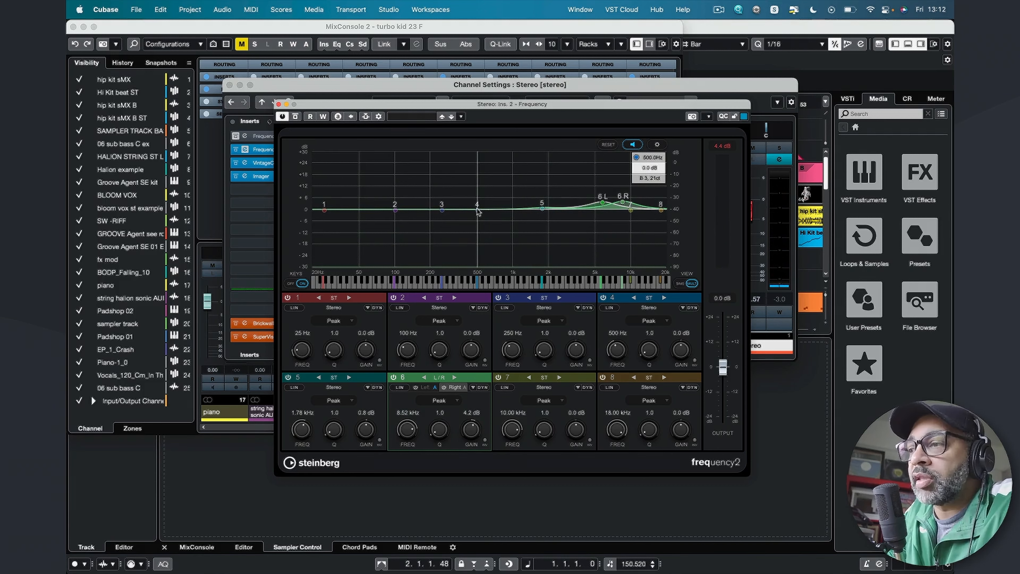
{"action": "mouse_move", "coordinate": [477, 209]}
{"action": "left_mouse_down"}
{"action": "mouse_move", "coordinate": [470, 223]}
{"action": "mouse_move", "coordinate": [455, 219]}
{"action": "mouse_move", "coordinate": [465, 217]}
{"action": "left_mouse_up"}
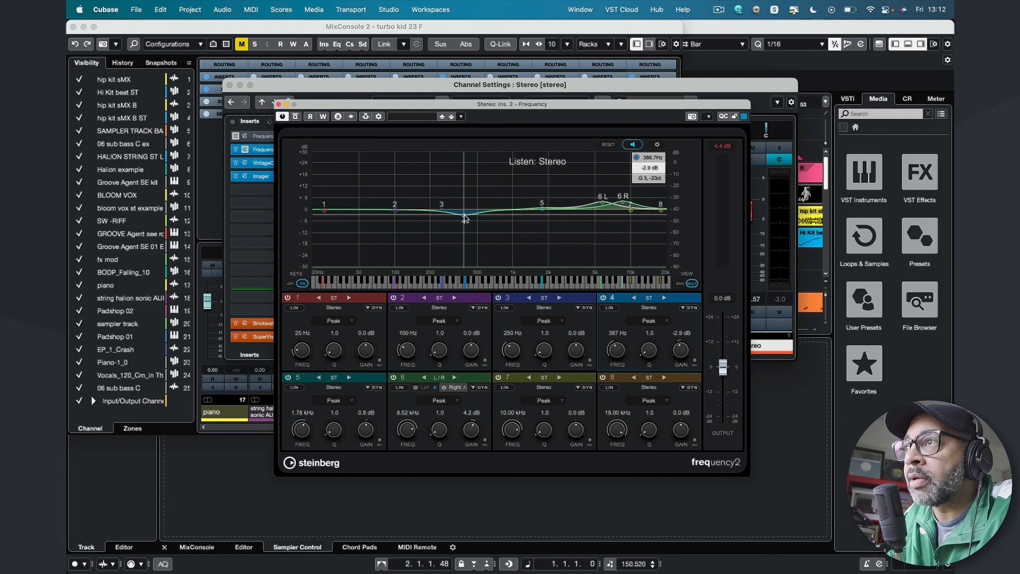
{"action": "left_click_drag", "start_coordinate": [465, 217], "coordinate": [470, 218]}
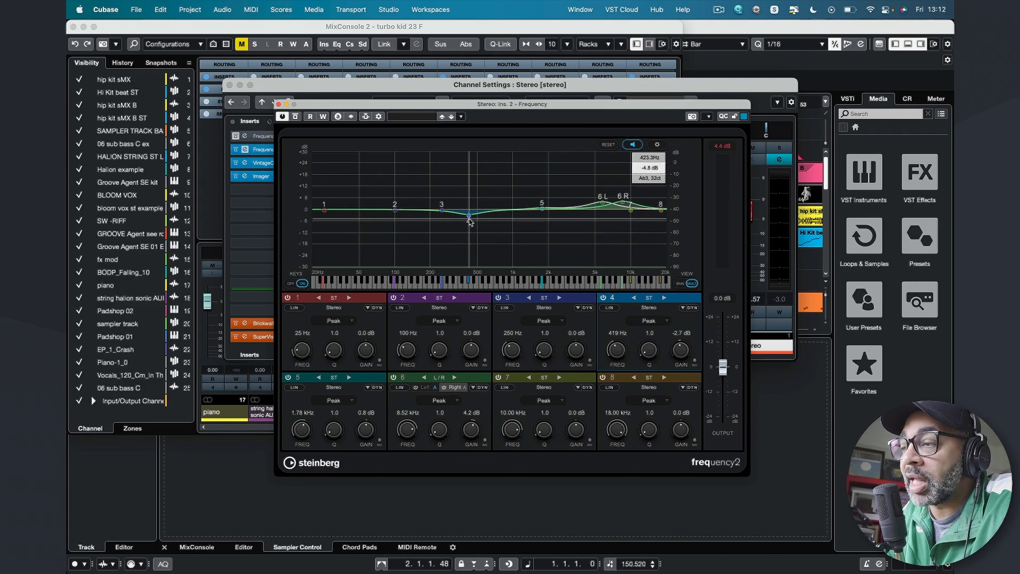
{"action": "key", "text": "space"}
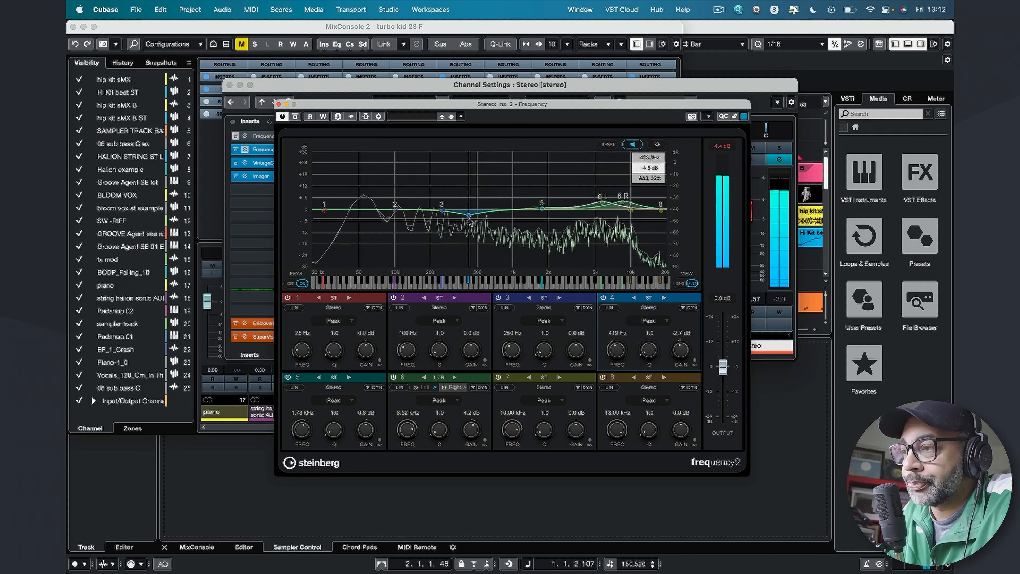
{"action": "left_click_drag", "start_coordinate": [470, 219], "coordinate": [471, 218]}
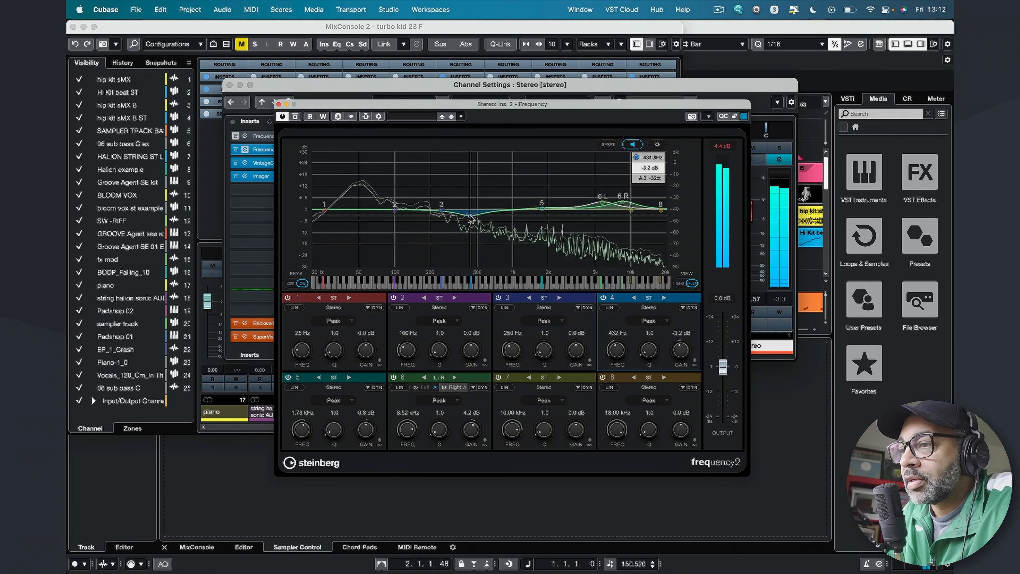
{"action": "key", "text": "space"}
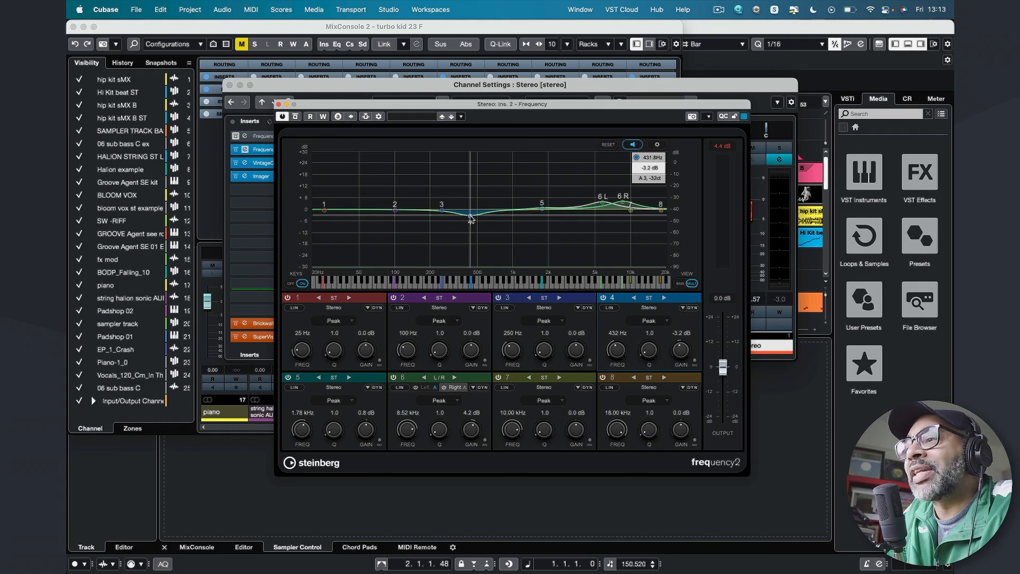
- Switch band 5 to mid/side processing and, during playback, boost its mid channel by about 2.7 dB at about 652 Hz
{"action": "left_click_drag", "start_coordinate": [542, 208], "coordinate": [498, 210]}
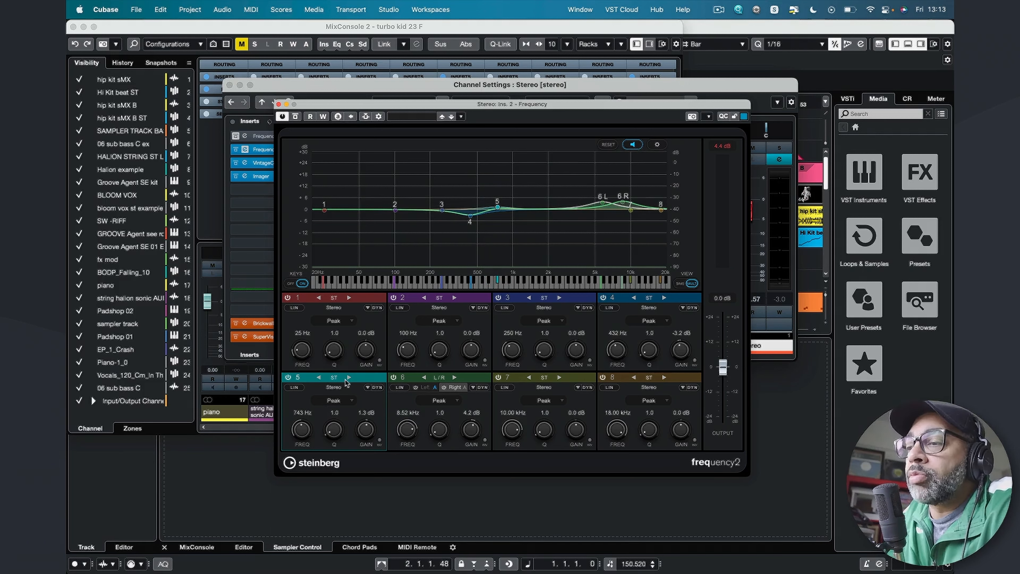
{"action": "left_click", "coordinate": [320, 378]}
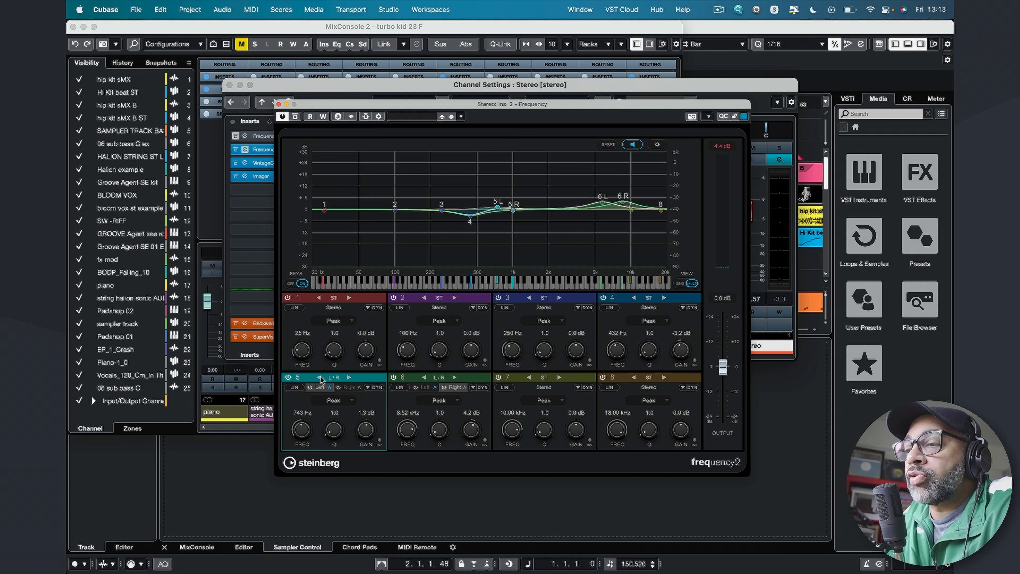
{"action": "left_click", "coordinate": [349, 377]}
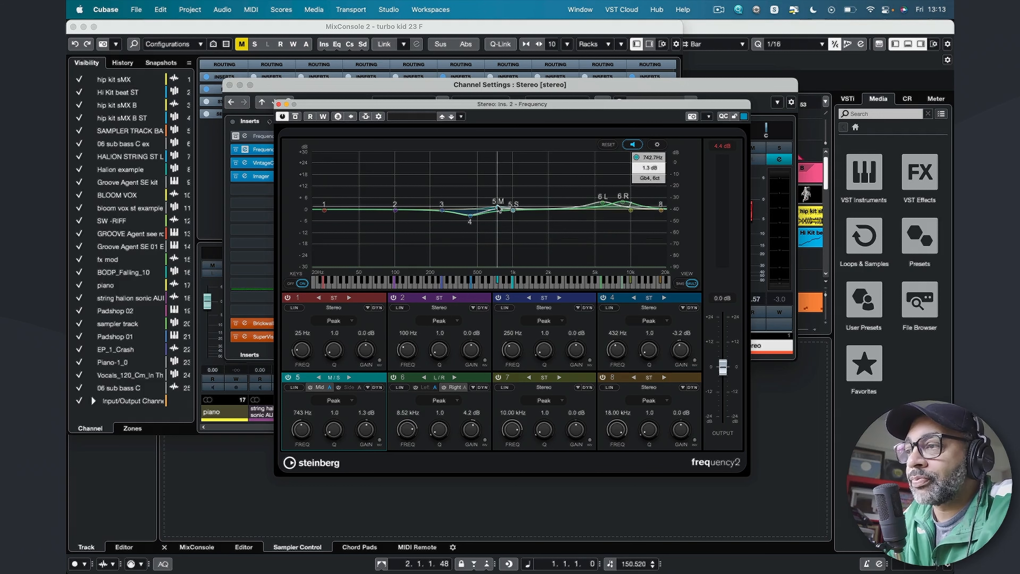
{"action": "key", "text": "space"}
{"action": "mouse_move", "coordinate": [499, 208]}
{"action": "left_mouse_down"}
{"action": "mouse_move", "coordinate": [494, 219]}
{"action": "mouse_move", "coordinate": [494, 209]}
{"action": "left_mouse_up"}
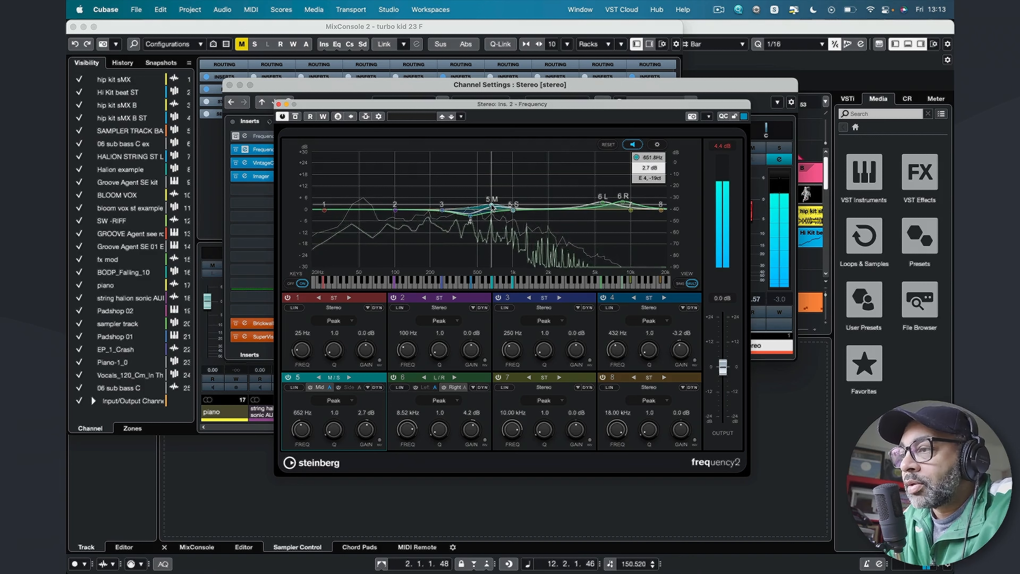
- Stop playback, close the MixConsole and channel settings windows, and move the equalizer window clear of the project ruler
{"action": "key", "text": "space"}
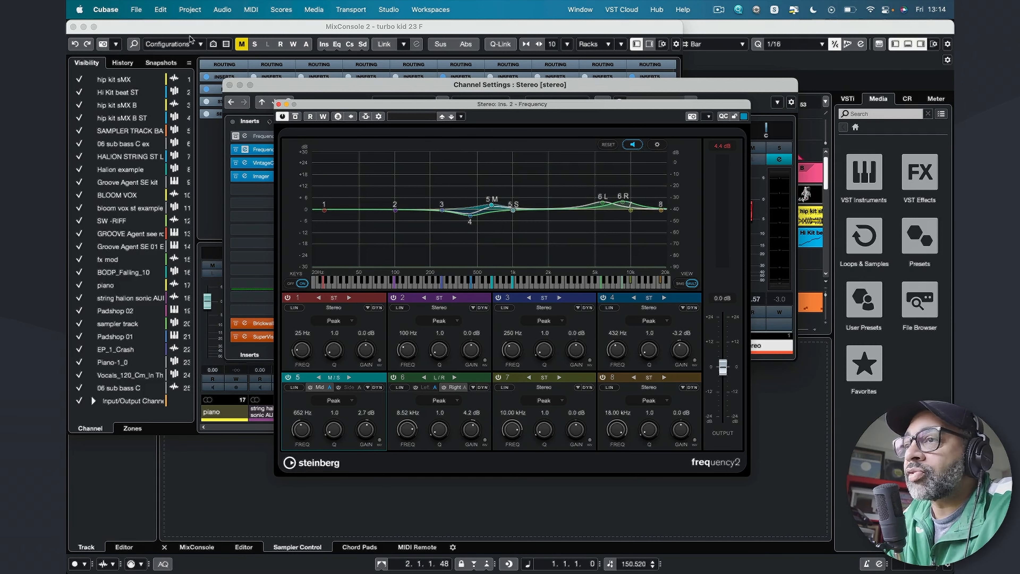
{"action": "left_click", "coordinate": [639, 30]}
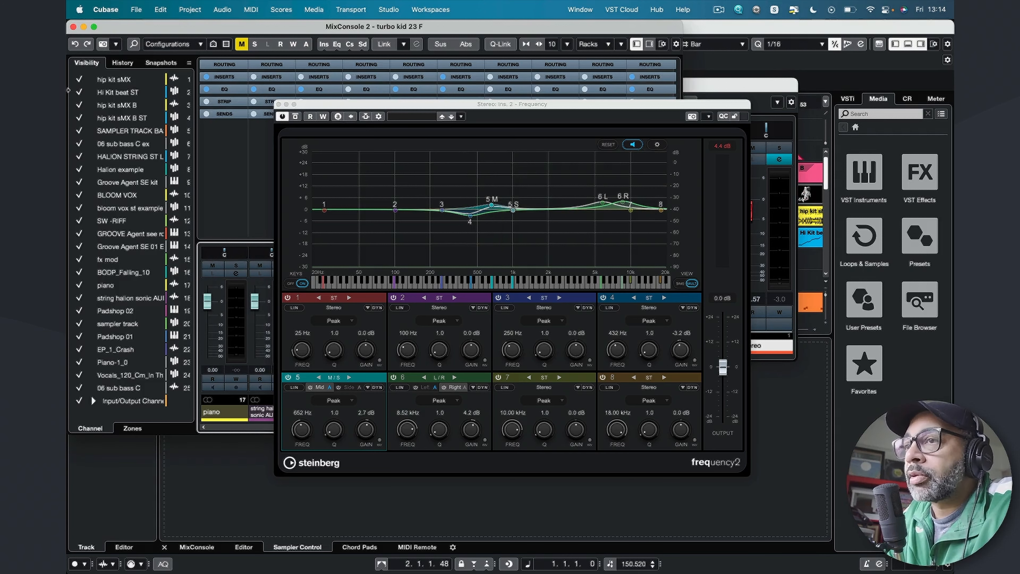
{"action": "left_click", "coordinate": [73, 27]}
{"action": "left_click", "coordinate": [229, 85]}
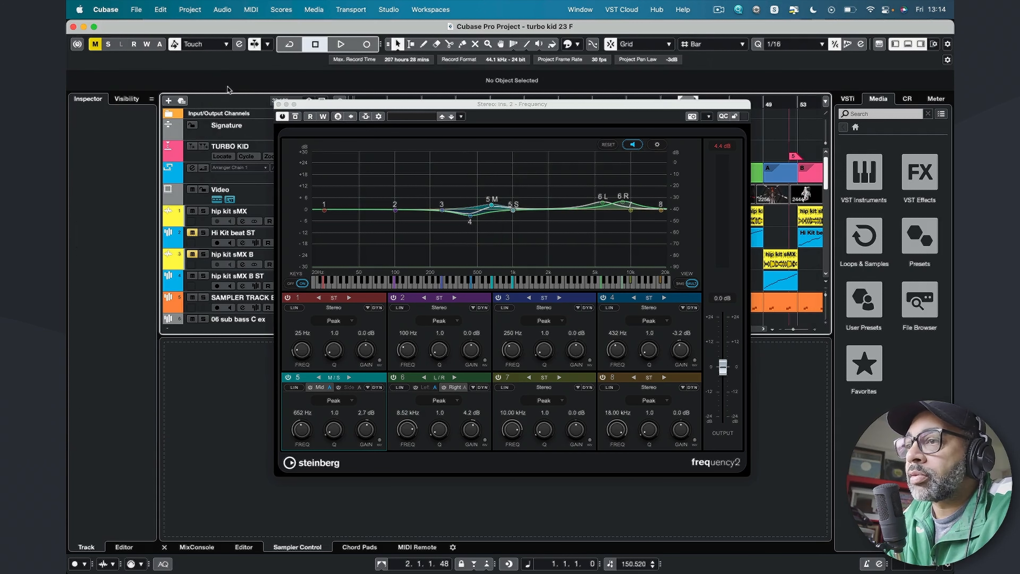
{"action": "left_click_drag", "start_coordinate": [406, 107], "coordinate": [402, 164]}
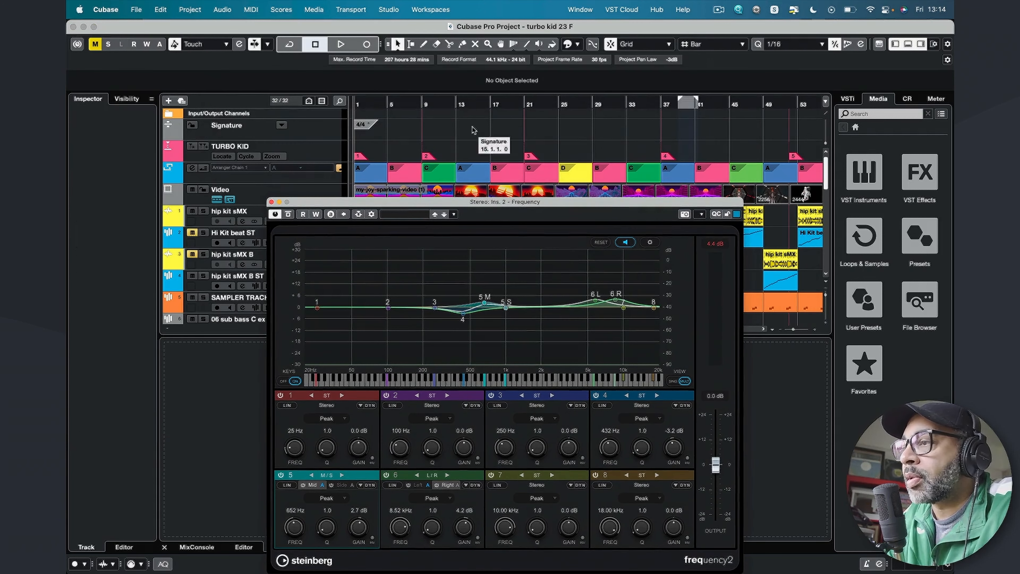
- Play from bar 20, boost band 5's side channel by about 1.9 dB near 1.09 kHz, and cut its mid channel by about 1.6 dB at 713 Hz
{"action": "left_click", "coordinate": [516, 106]}
{"action": "key", "text": "space"}
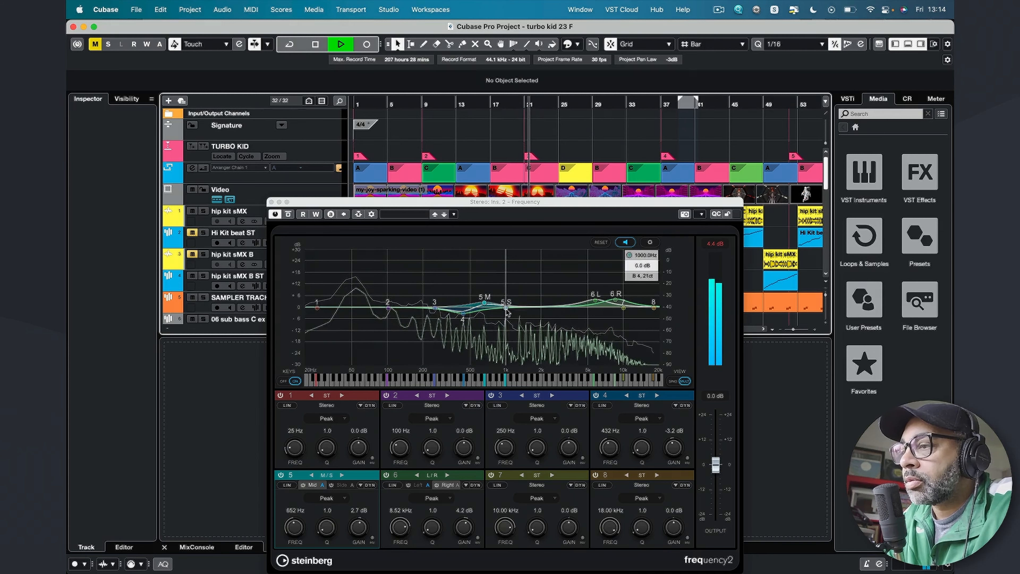
{"action": "left_click_drag", "start_coordinate": [536, 202], "coordinate": [528, 202]}
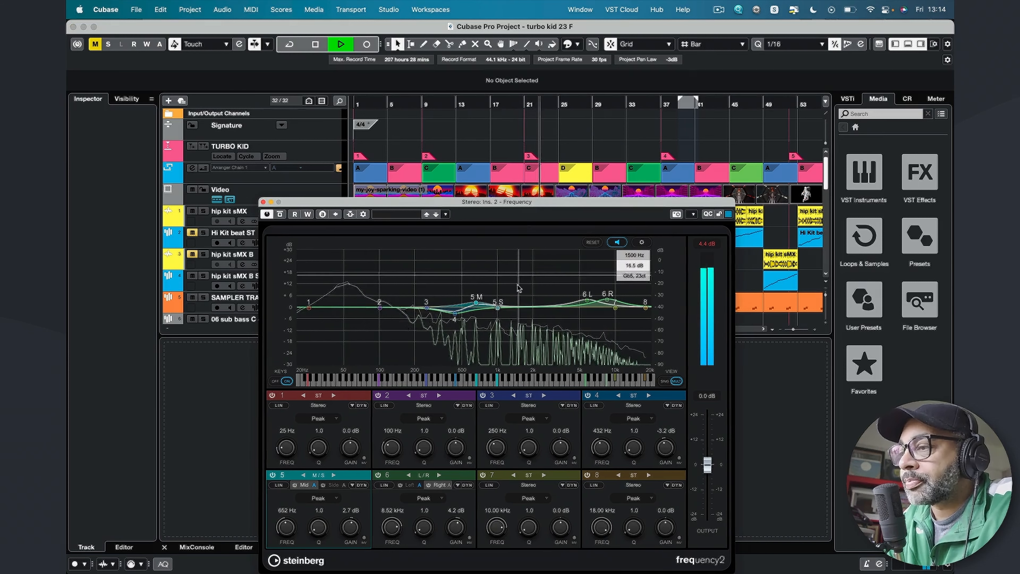
{"action": "mouse_move", "coordinate": [500, 308]}
{"action": "left_mouse_down"}
{"action": "mouse_move", "coordinate": [501, 317]}
{"action": "mouse_move", "coordinate": [502, 297]}
{"action": "mouse_move", "coordinate": [502, 306]}
{"action": "left_mouse_up"}
{"action": "key", "text": "space"}
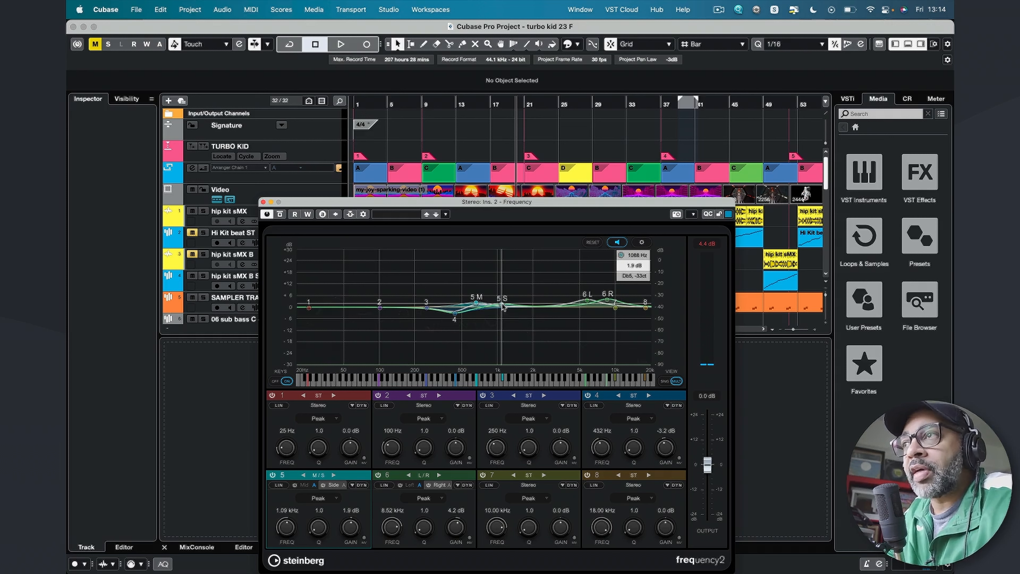
{"action": "left_click_drag", "start_coordinate": [503, 307], "coordinate": [481, 314]}
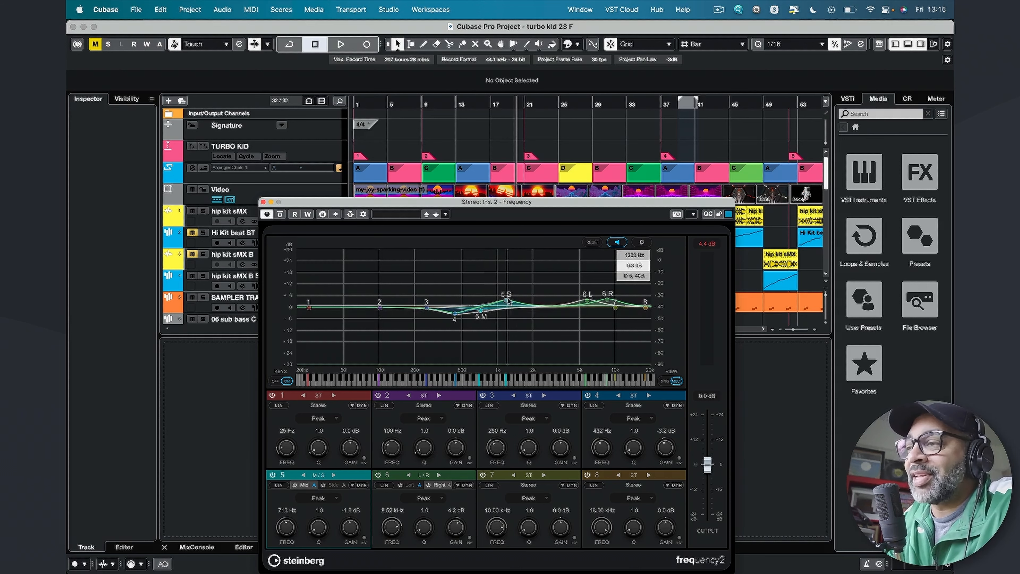
- Boost band 2 by about 1.6 dB at about 104 Hz with a Q of about 1.6, keeping the Peak filter type
{"action": "left_click_drag", "start_coordinate": [519, 201], "coordinate": [508, 171]}
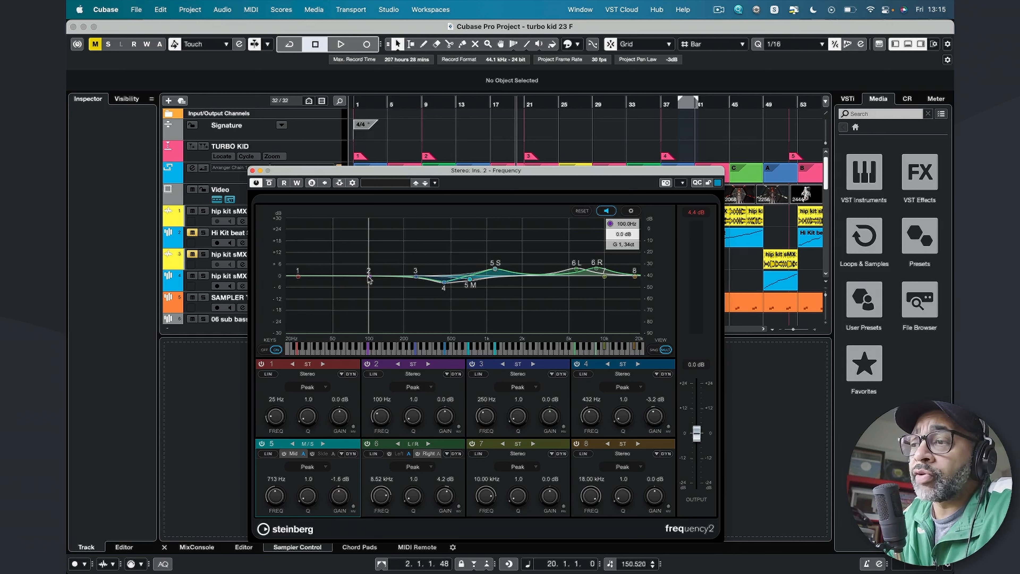
{"action": "left_click_drag", "start_coordinate": [369, 277], "coordinate": [371, 275]}
{"action": "left_click", "coordinate": [429, 388]}
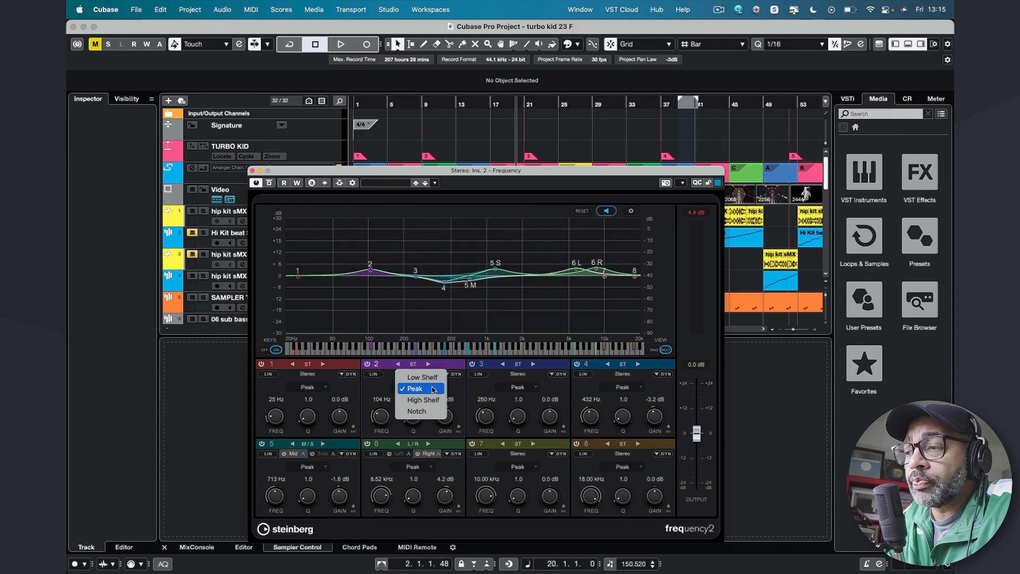
{"action": "left_click", "coordinate": [456, 390]}
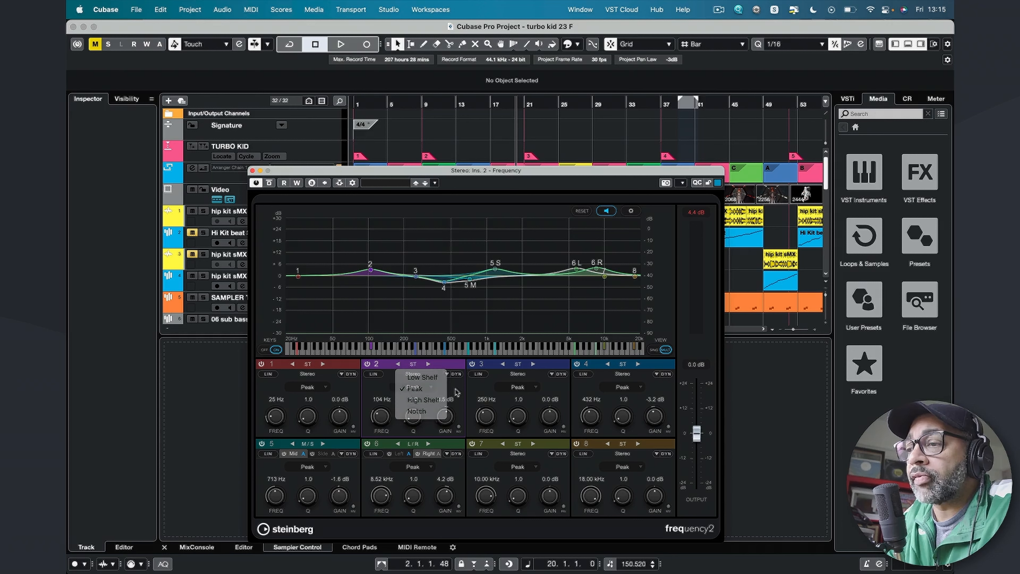
{"action": "left_click_drag", "start_coordinate": [413, 412], "coordinate": [411, 407]}
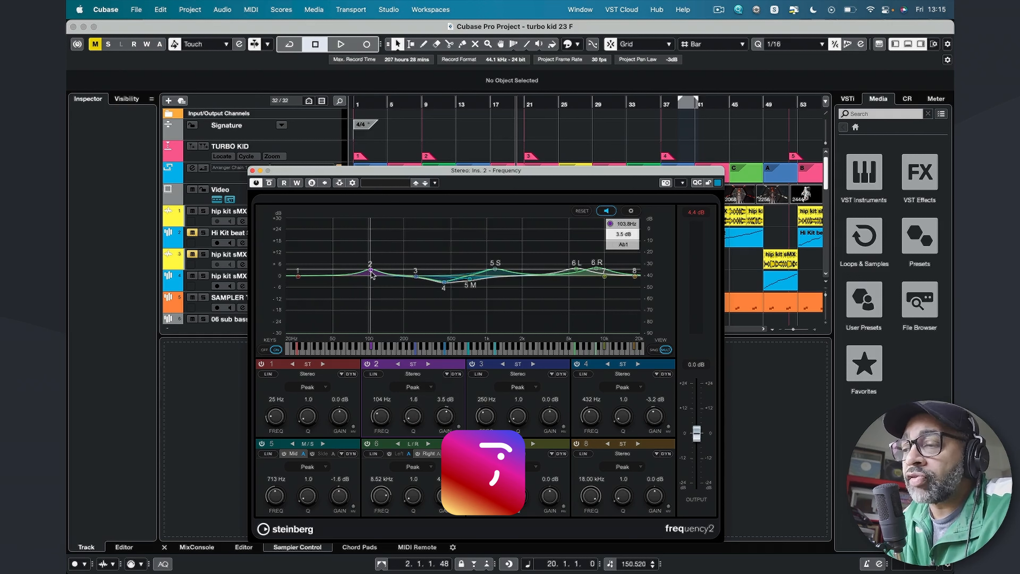
{"action": "left_click_drag", "start_coordinate": [371, 270], "coordinate": [371, 276]}
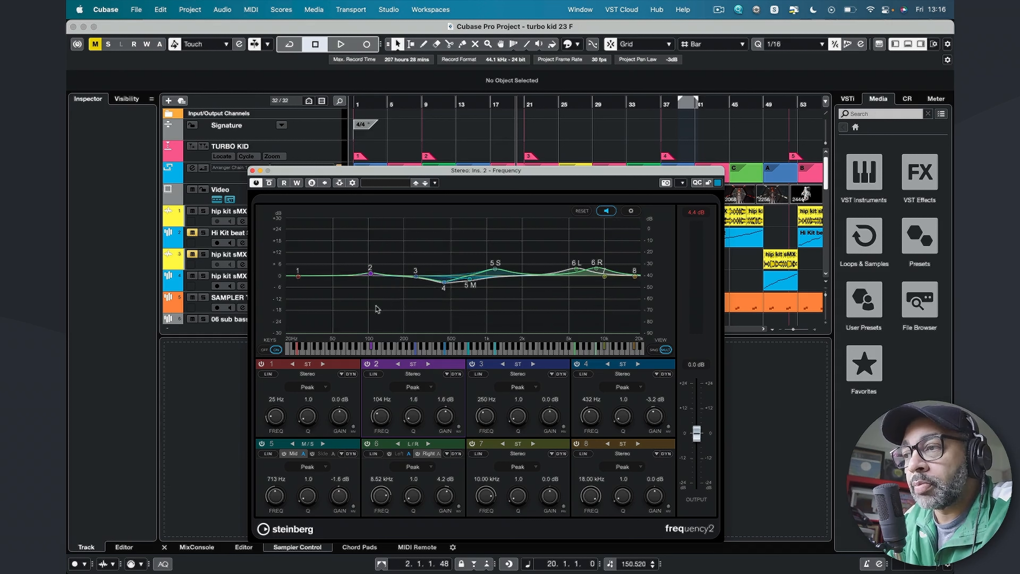
- Enable dynamic filtering on band 2, show it in the single-band view, and set its threshold to about -33.6 dB
{"action": "left_click", "coordinate": [456, 376]}
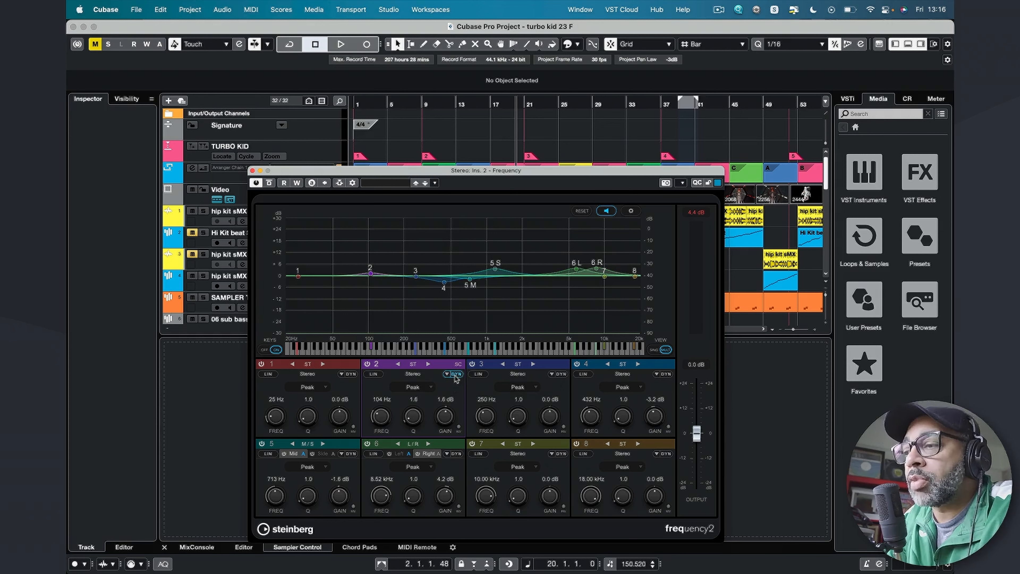
{"action": "left_click", "coordinate": [658, 350]}
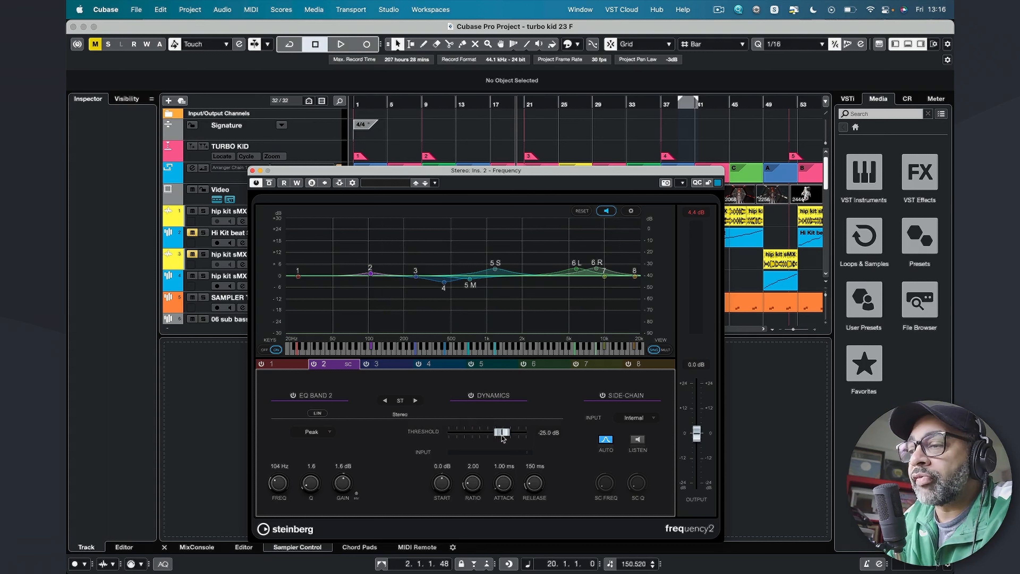
{"action": "left_click_drag", "start_coordinate": [502, 433], "coordinate": [495, 439]}
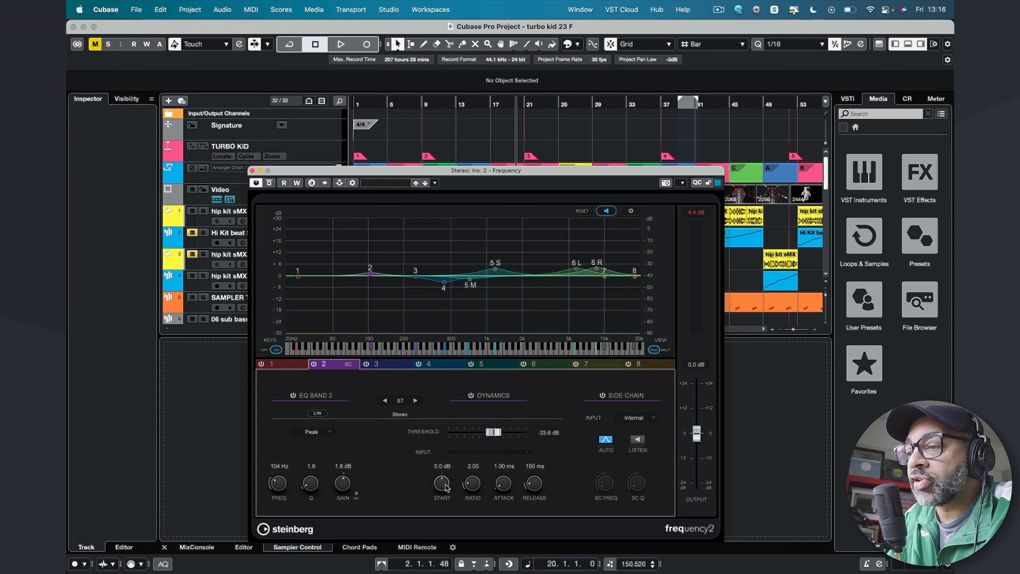
- Try several start gains for band 2's dynamics, settling on about 3.8 dB, with a ratio of about 3.93 and an attack of 0.10 ms
{"action": "left_click_drag", "start_coordinate": [447, 488], "coordinate": [448, 467]}
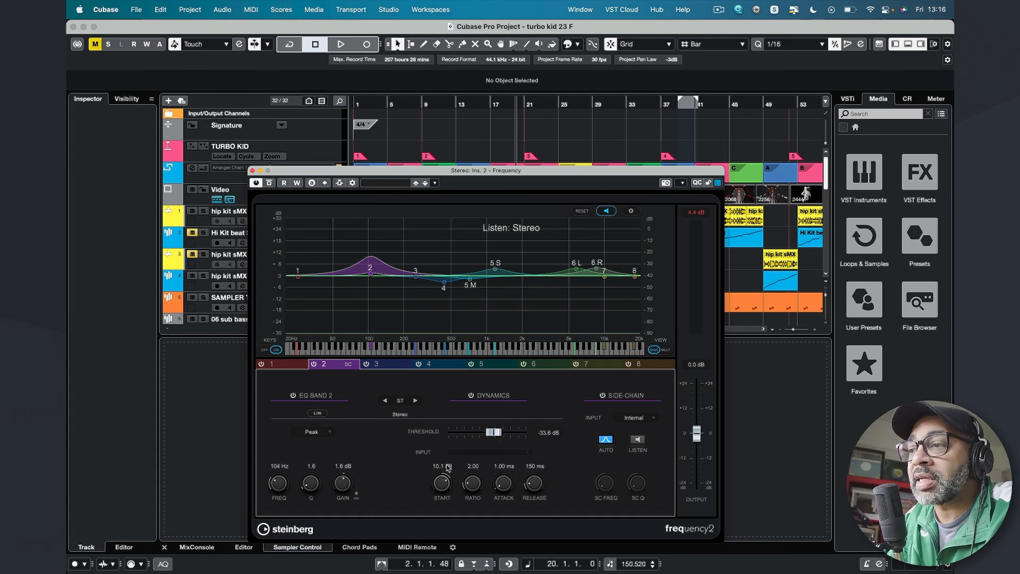
{"action": "left_click_drag", "start_coordinate": [449, 467], "coordinate": [441, 488]}
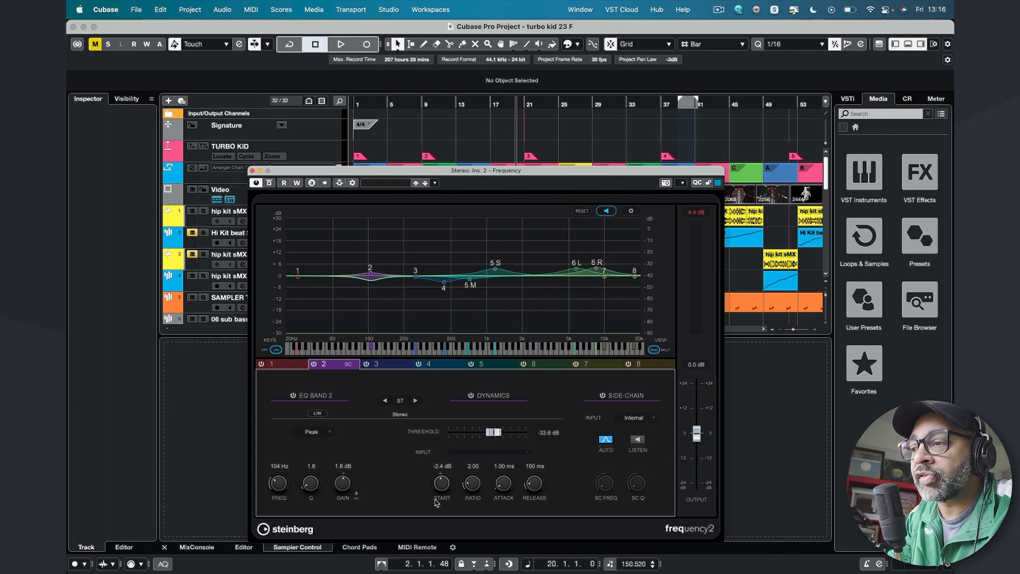
{"action": "left_click_drag", "start_coordinate": [446, 490], "coordinate": [474, 456]}
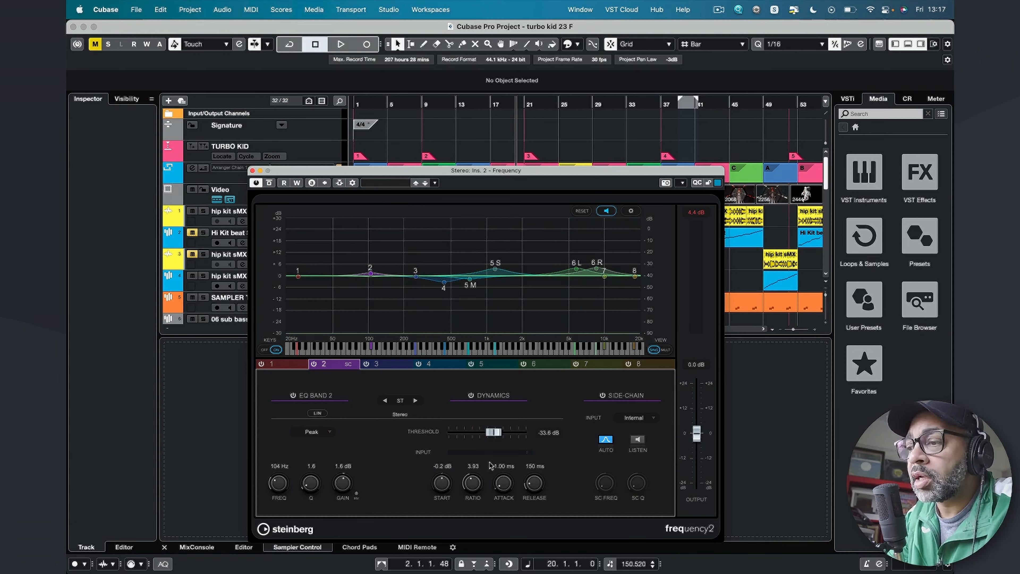
{"action": "left_click_drag", "start_coordinate": [504, 480], "coordinate": [505, 496]}
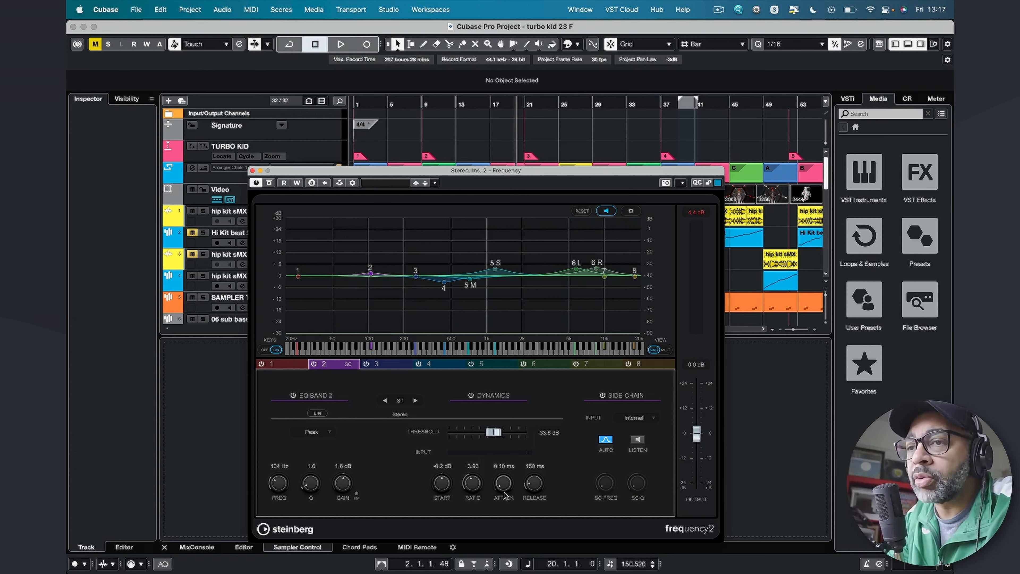
{"action": "left_click_drag", "start_coordinate": [442, 484], "coordinate": [441, 474]}
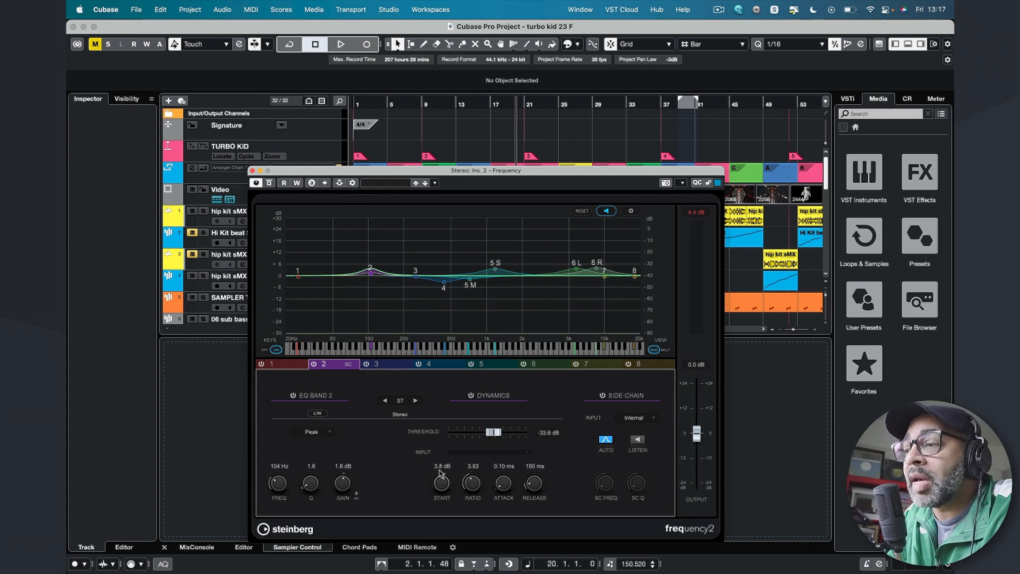
- Audition band 2's dynamics and adjust them to a threshold of about -27.7 dB, ratio of about 6.13 and start gain of about -9.4 dB
{"action": "key", "text": "space"}
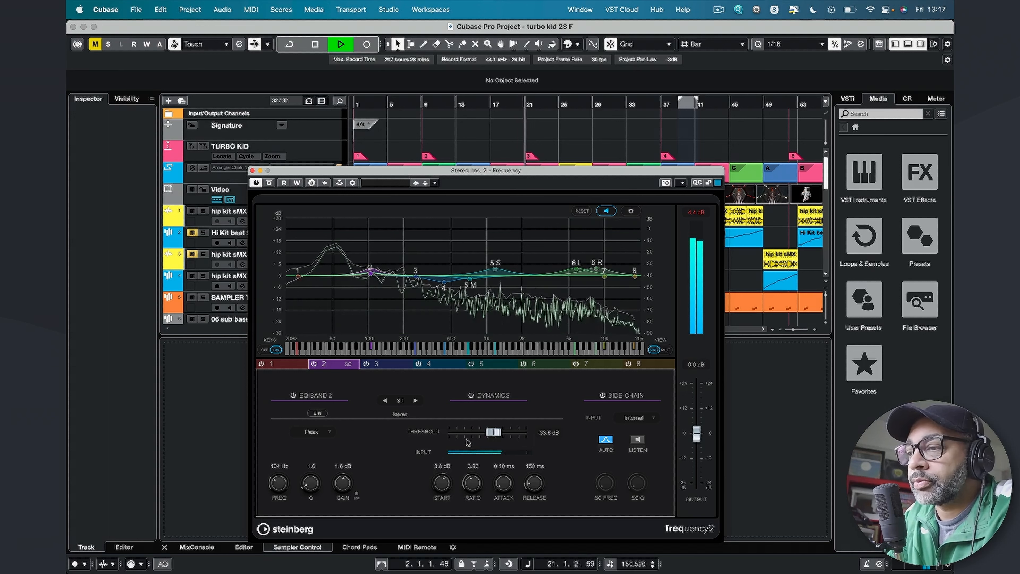
{"action": "left_click_drag", "start_coordinate": [492, 432], "coordinate": [480, 434]}
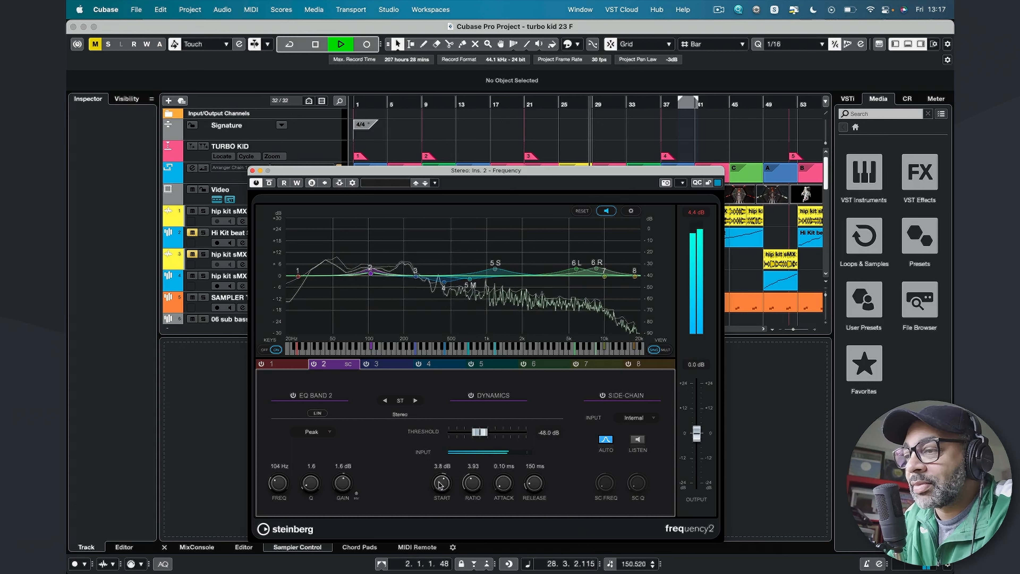
{"action": "mouse_move", "coordinate": [442, 486]}
{"action": "left_mouse_down"}
{"action": "mouse_move", "coordinate": [439, 477]}
{"action": "mouse_move", "coordinate": [449, 489]}
{"action": "left_mouse_up"}
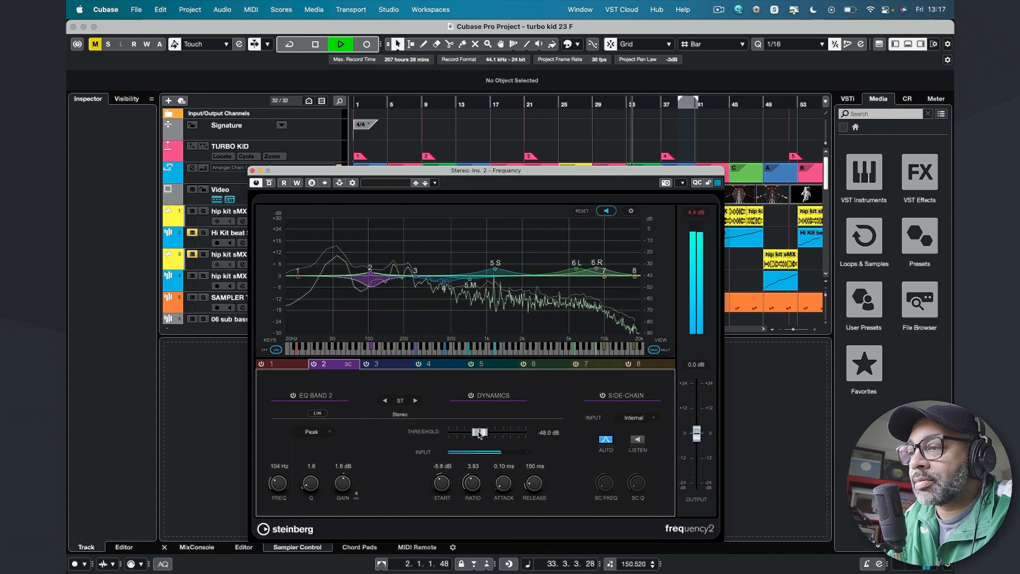
{"action": "mouse_move", "coordinate": [480, 432]}
{"action": "left_mouse_down"}
{"action": "mouse_move", "coordinate": [454, 432]}
{"action": "mouse_move", "coordinate": [499, 434]}
{"action": "left_mouse_up"}
{"action": "left_click_drag", "start_coordinate": [473, 483], "coordinate": [474, 475]}
{"action": "key", "text": "space"}
{"action": "mouse_move", "coordinate": [441, 481]}
{"action": "left_mouse_down"}
{"action": "mouse_move", "coordinate": [441, 472]}
{"action": "mouse_move", "coordinate": [438, 486]}
{"action": "left_mouse_up"}
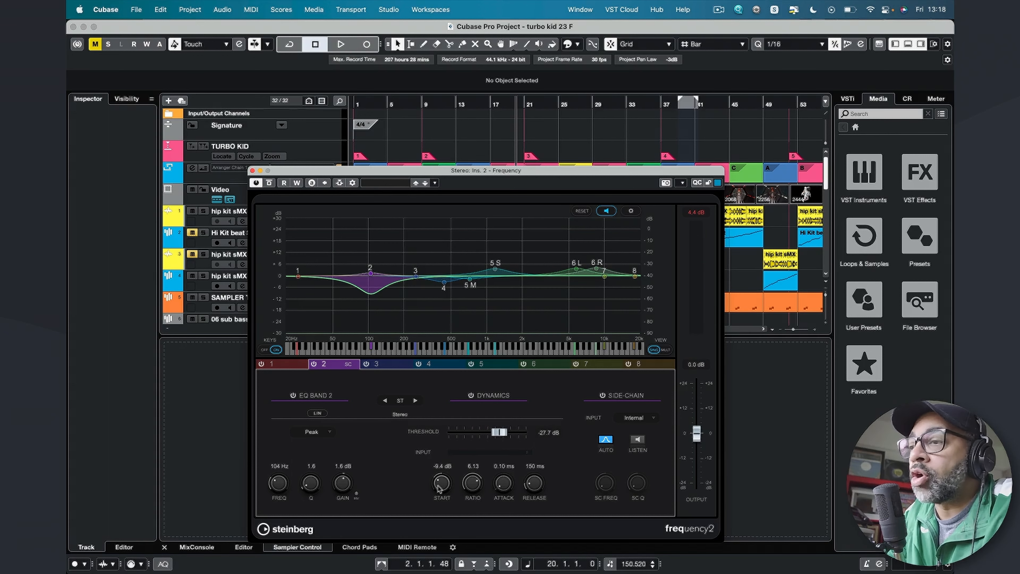
- Toggle band 2's dynamics off and on, and set the start gain to about 1.0 dB and the ratio to about 5.71
{"action": "left_click", "coordinate": [471, 396]}
{"action": "left_click", "coordinate": [471, 395]}
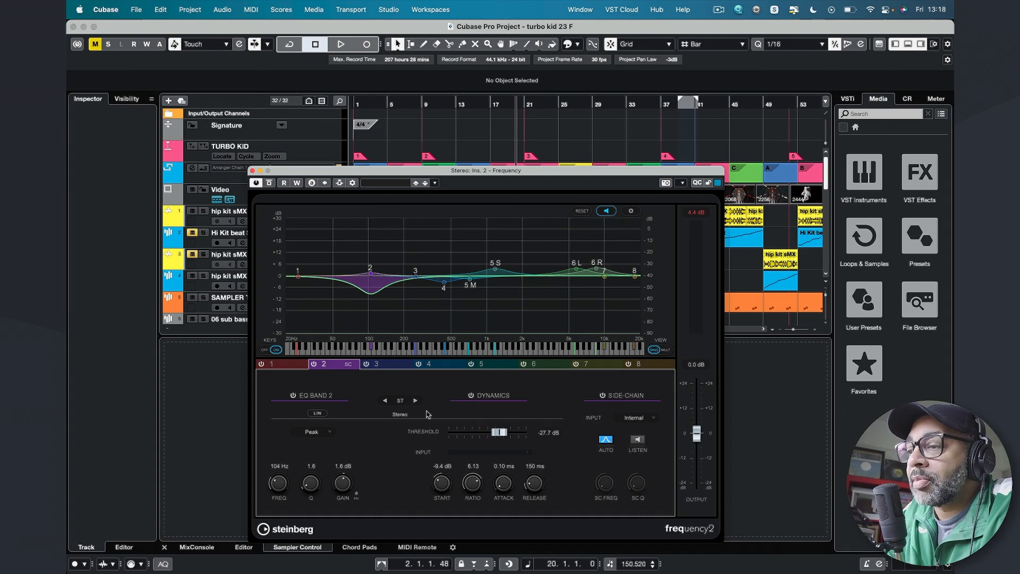
{"action": "left_click_drag", "start_coordinate": [443, 486], "coordinate": [474, 487]}
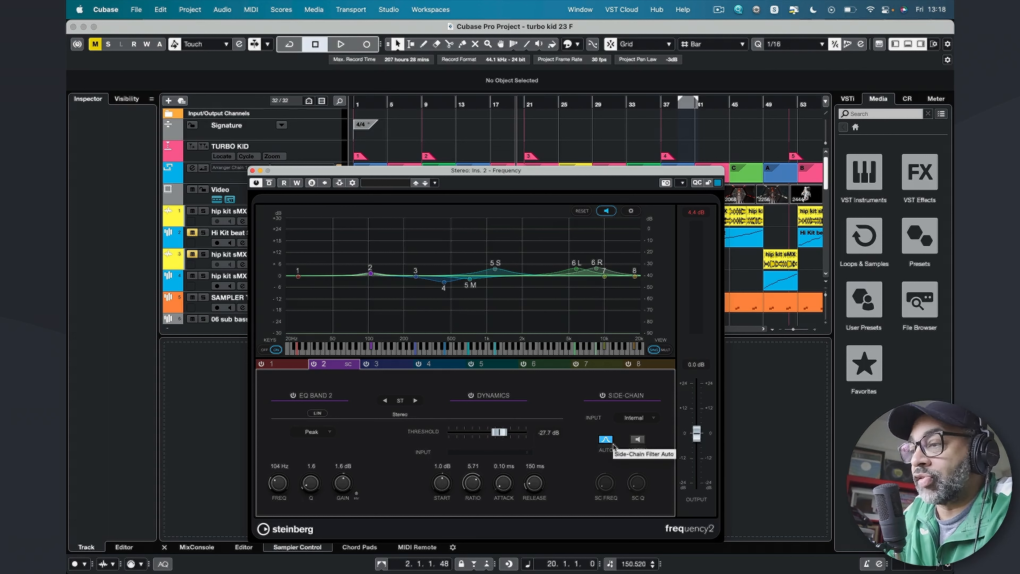
- Examine the side-chain routing and band 2's side-chain input choices, keeping the Internal input and leaving external side-chaining off
{"action": "left_click", "coordinate": [339, 183]}
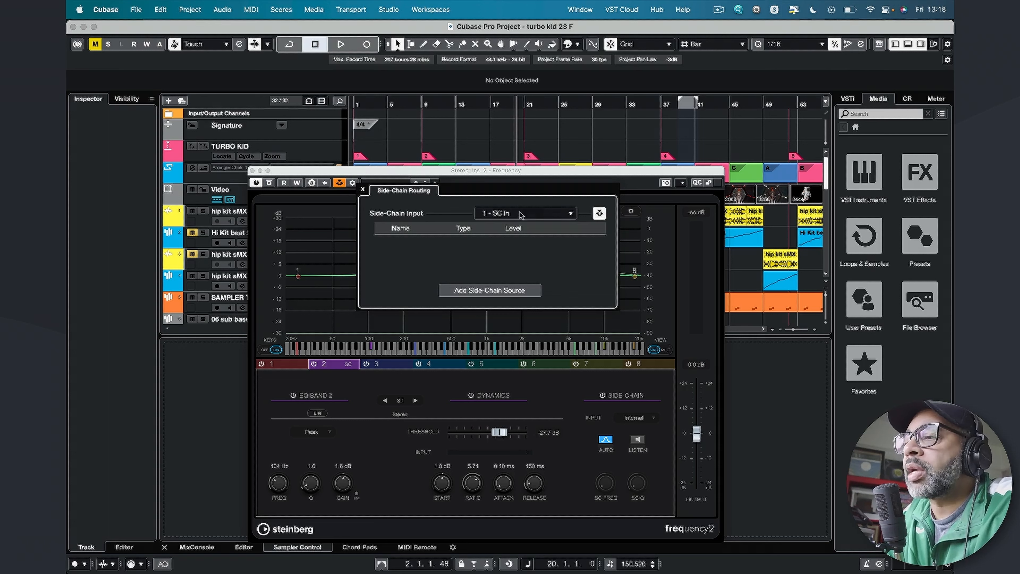
{"action": "left_click", "coordinate": [554, 177]}
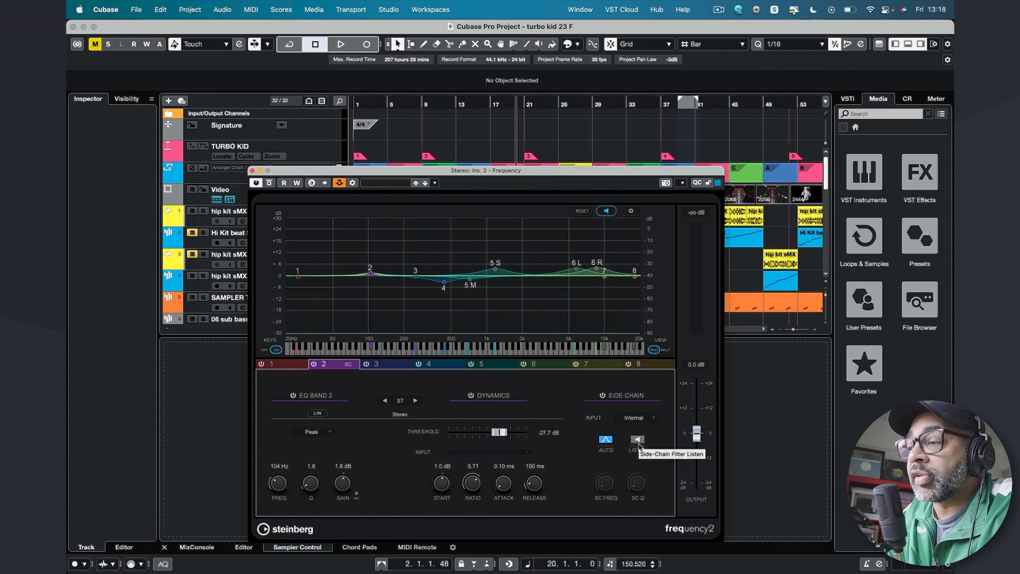
{"action": "left_click", "coordinate": [643, 419]}
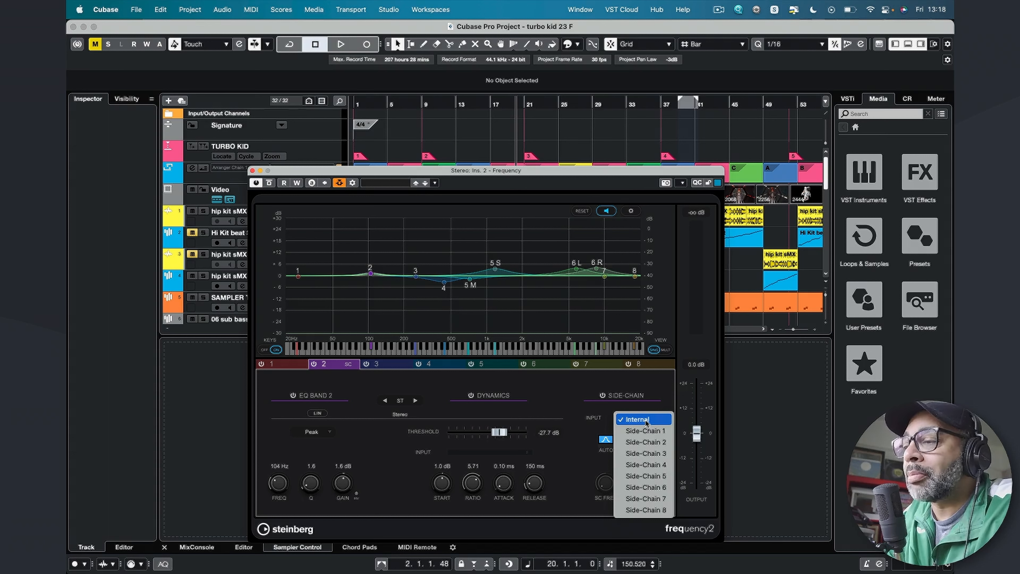
{"action": "left_click", "coordinate": [576, 466]}
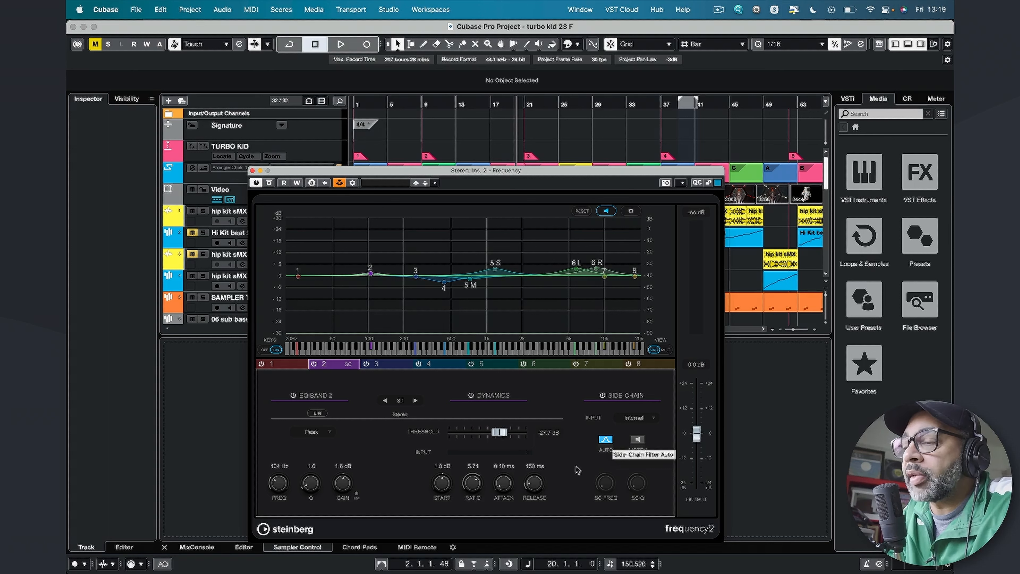
{"action": "left_click", "coordinate": [340, 184]}
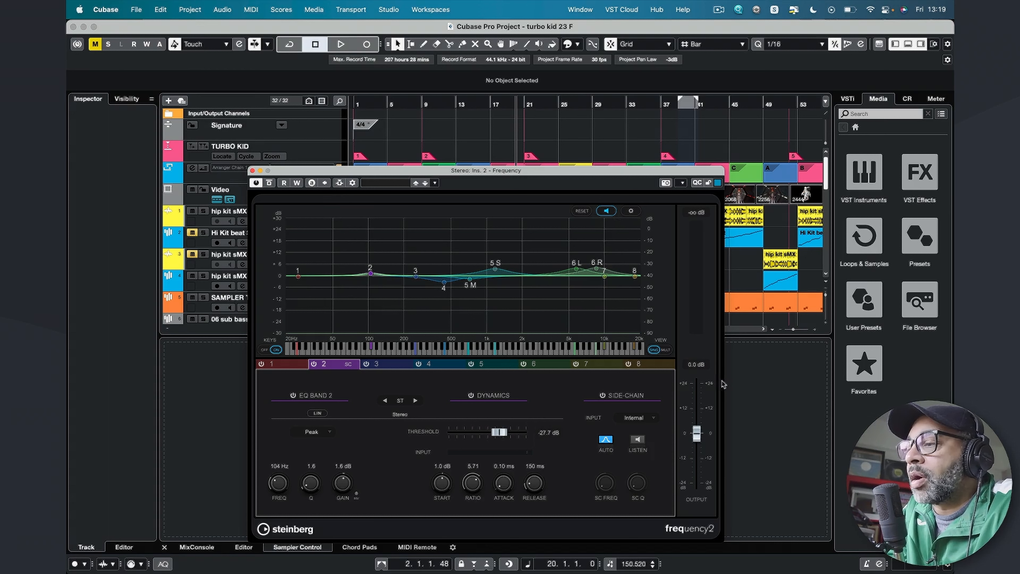
- Return the equalizer to the multi-band view, close it, and select the SW -RIFF track
{"action": "left_click", "coordinate": [666, 349]}
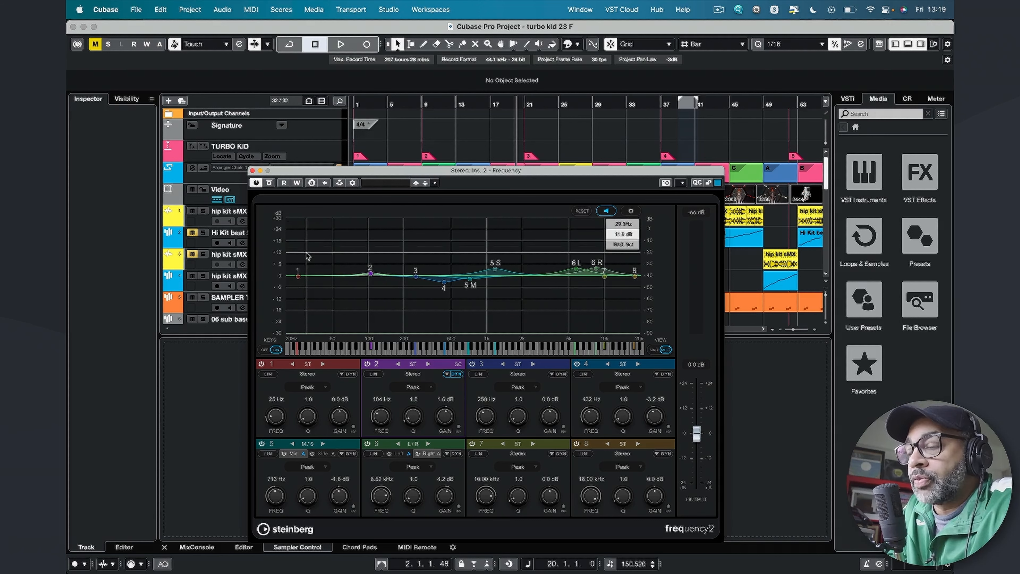
{"action": "left_click", "coordinate": [252, 171]}
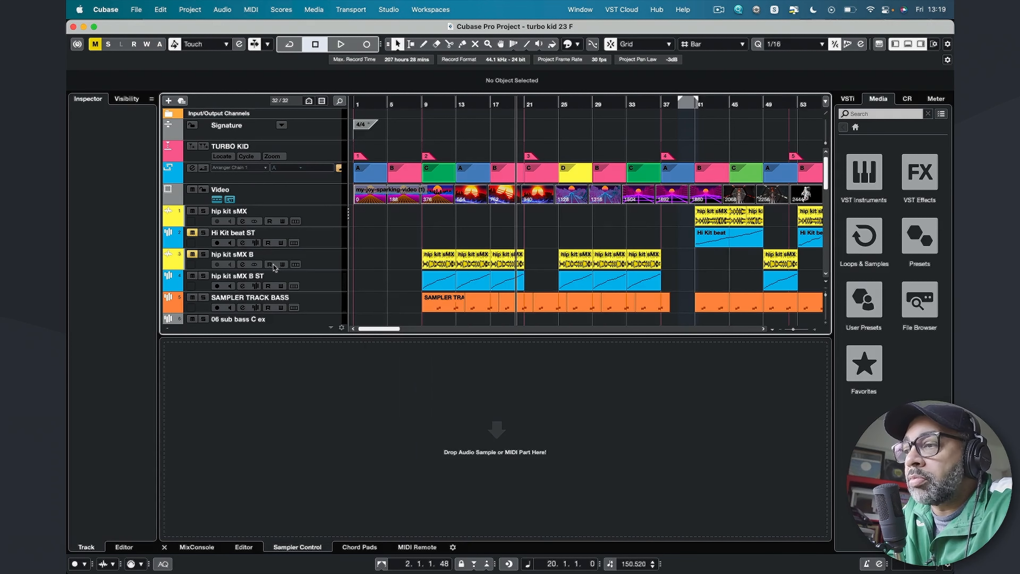
{"action": "scroll", "coordinate": [275, 267], "scroll_direction": "down", "scroll_amount": 5}
{"action": "left_click", "coordinate": [243, 247]}
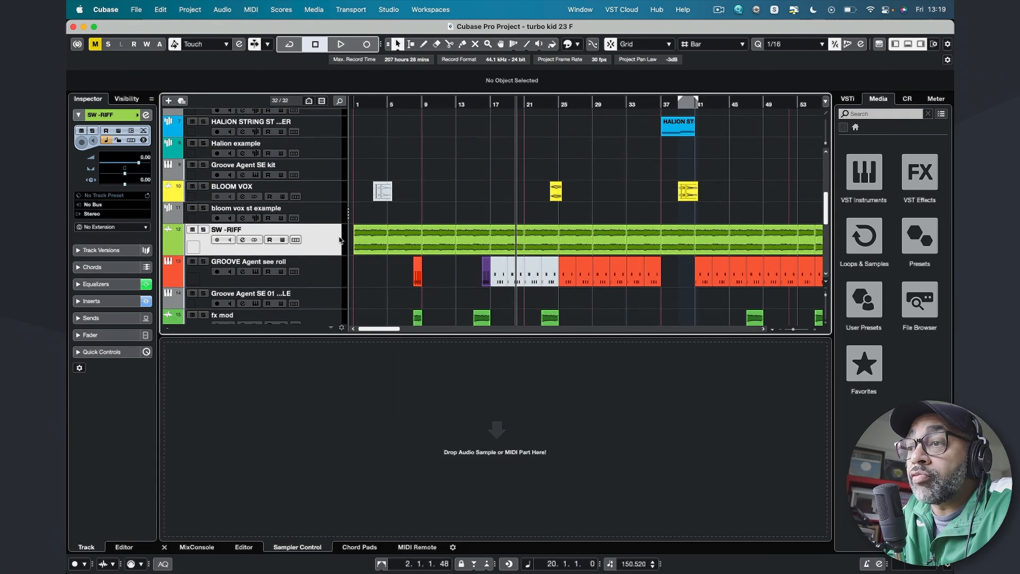
- Solo the SW -RIFF track, set a cycle around its clip starting at bar 17, and audition the loop
{"action": "left_click", "coordinate": [202, 229]}
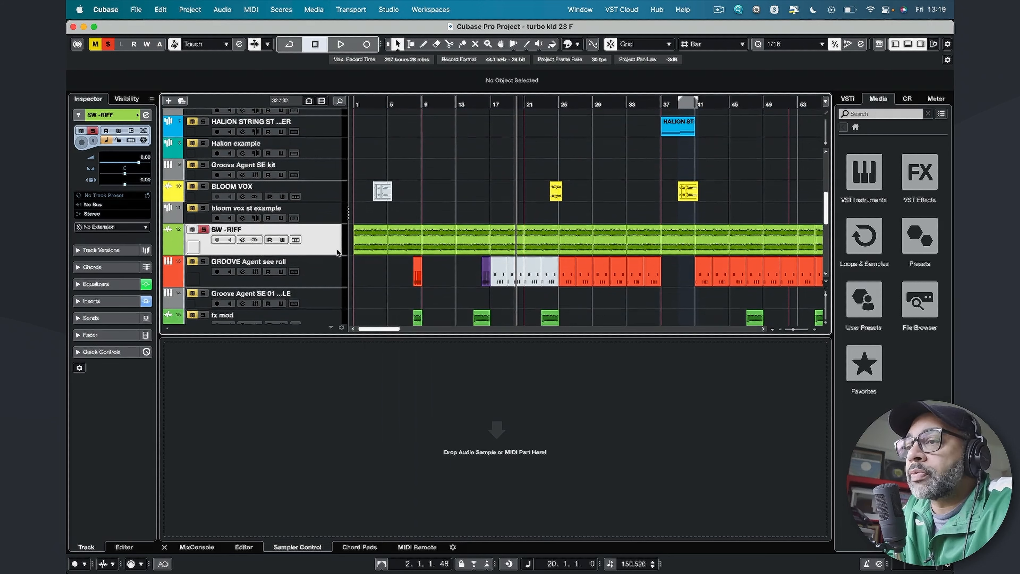
{"action": "left_click", "coordinate": [499, 233]}
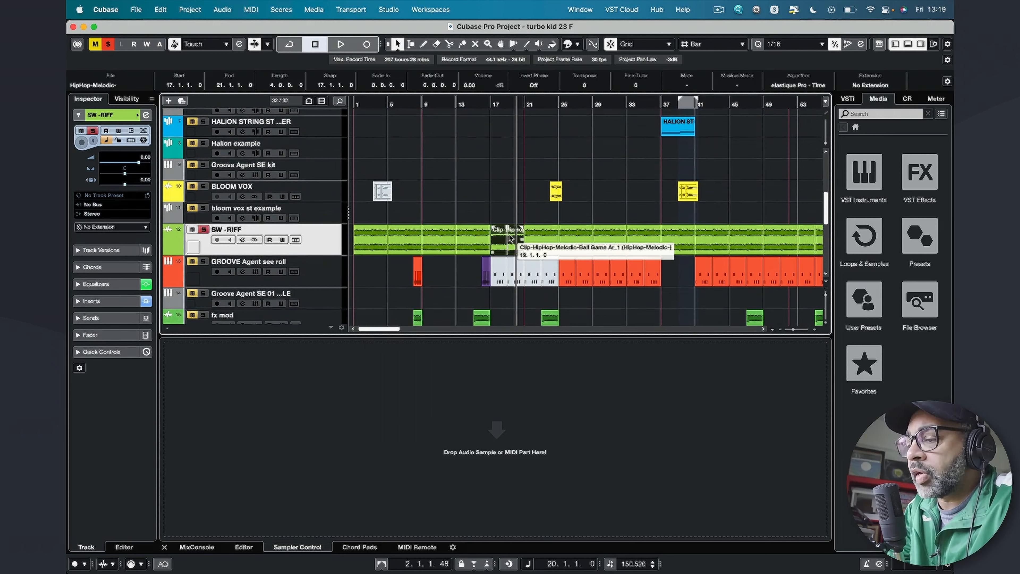
{"action": "key", "text": "p"}
{"action": "left_click", "coordinate": [511, 102]}
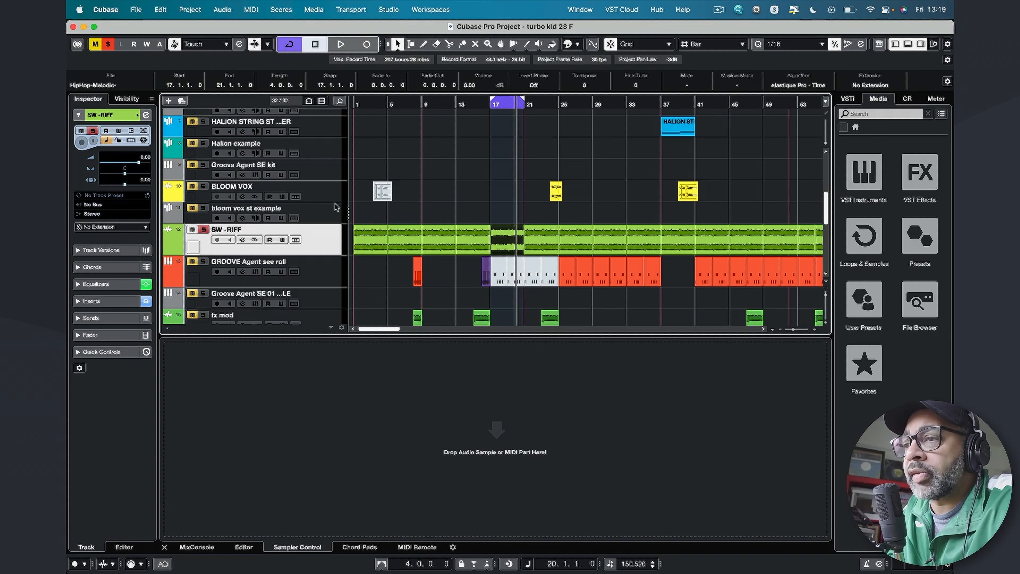
{"action": "key", "text": "space"}
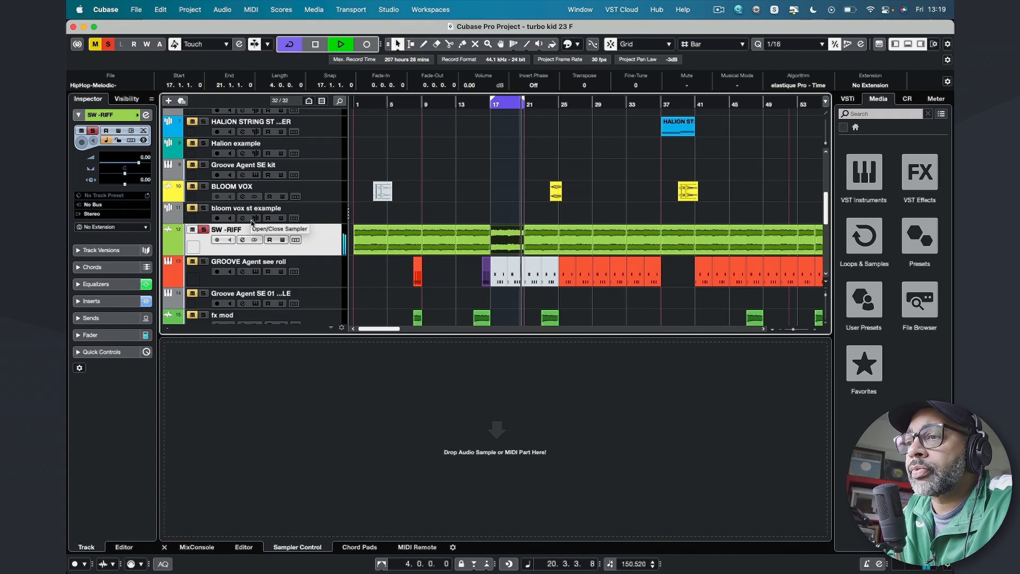
{"action": "key", "text": "space"}
- Open the Frequency insert on the SW -RIFF channel, set band 1's filter type to Cut 96 and keep band 8 at Cut 96
{"action": "left_click", "coordinate": [243, 240]}
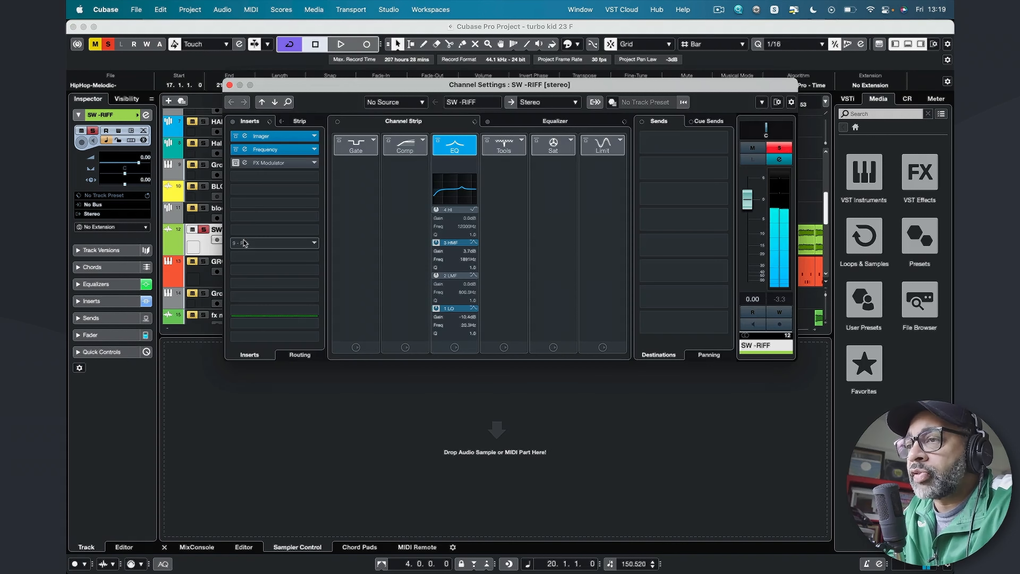
{"action": "left_click", "coordinate": [246, 150]}
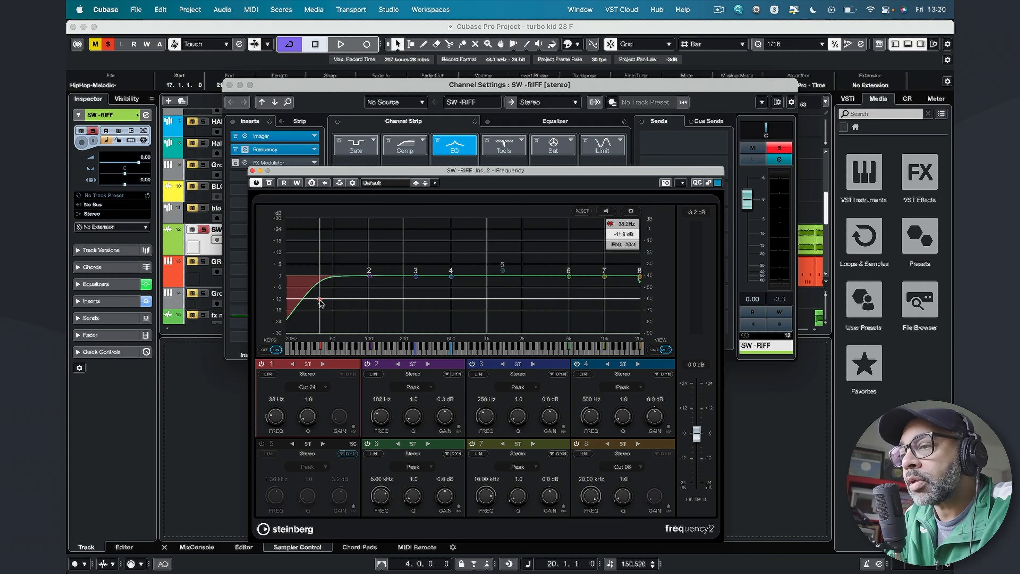
{"action": "left_click", "coordinate": [317, 387]}
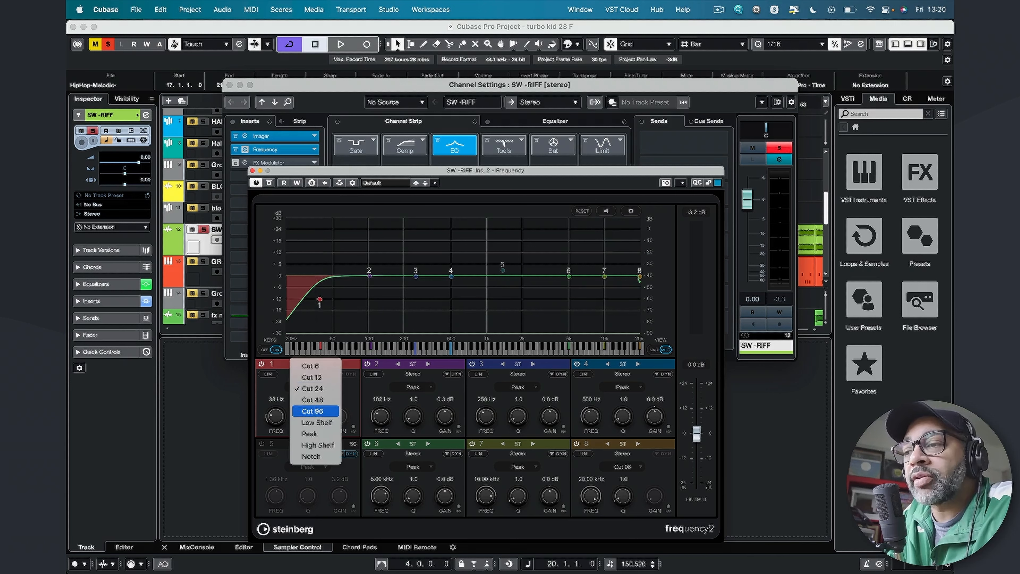
{"action": "left_click", "coordinate": [316, 411]}
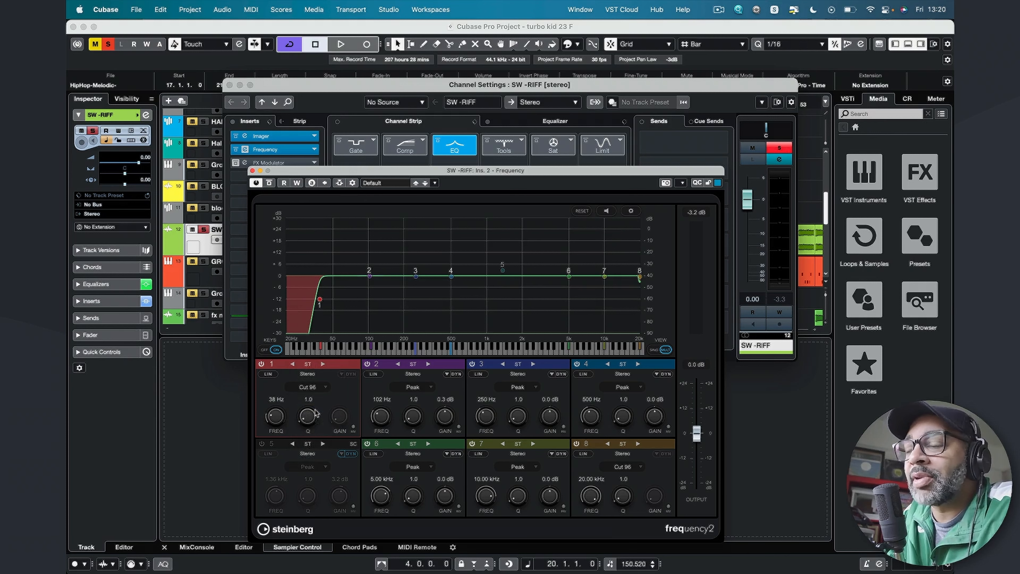
{"action": "left_click", "coordinate": [631, 469]}
{"action": "left_click", "coordinate": [631, 468]}
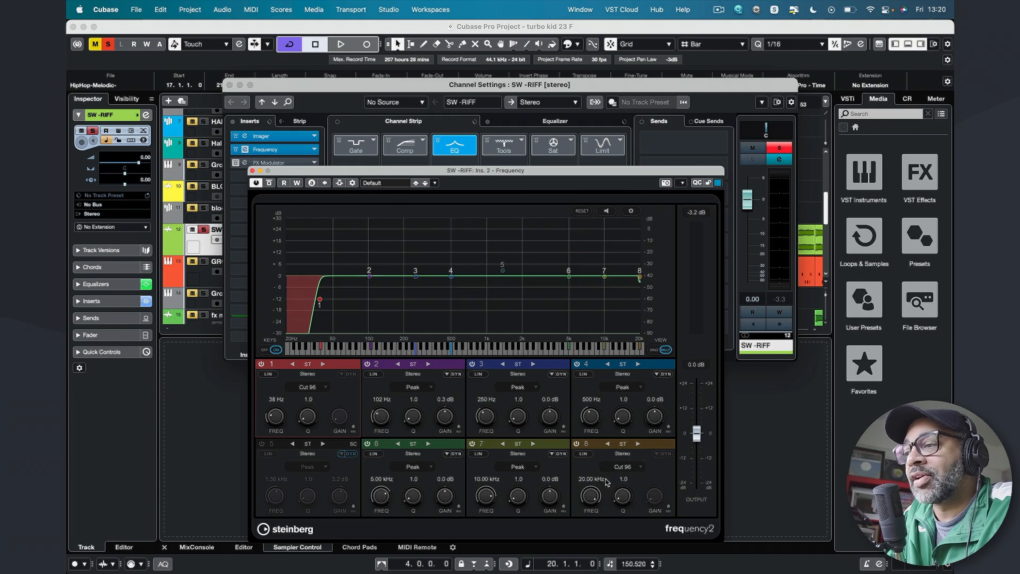
- Audition band 8's cut, bring both cut filters together at 702 Hz, and reset band 1 to 20 Hz and band 8 to 20 kHz
{"action": "key", "text": "space"}
{"action": "left_click_drag", "start_coordinate": [593, 491], "coordinate": [586, 539]}
{"action": "key", "text": "space"}
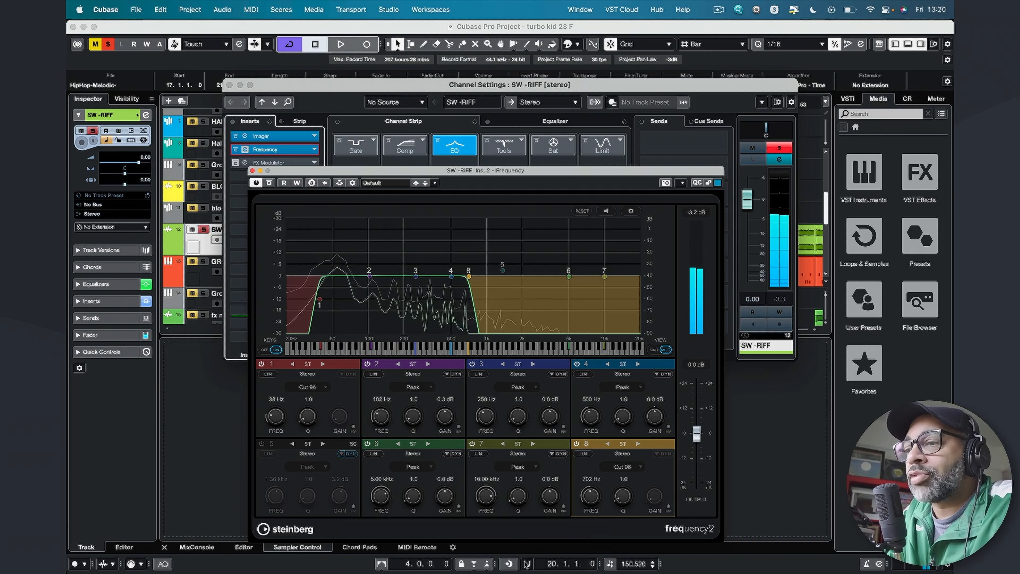
{"action": "left_click_drag", "start_coordinate": [278, 417], "coordinate": [279, 389]}
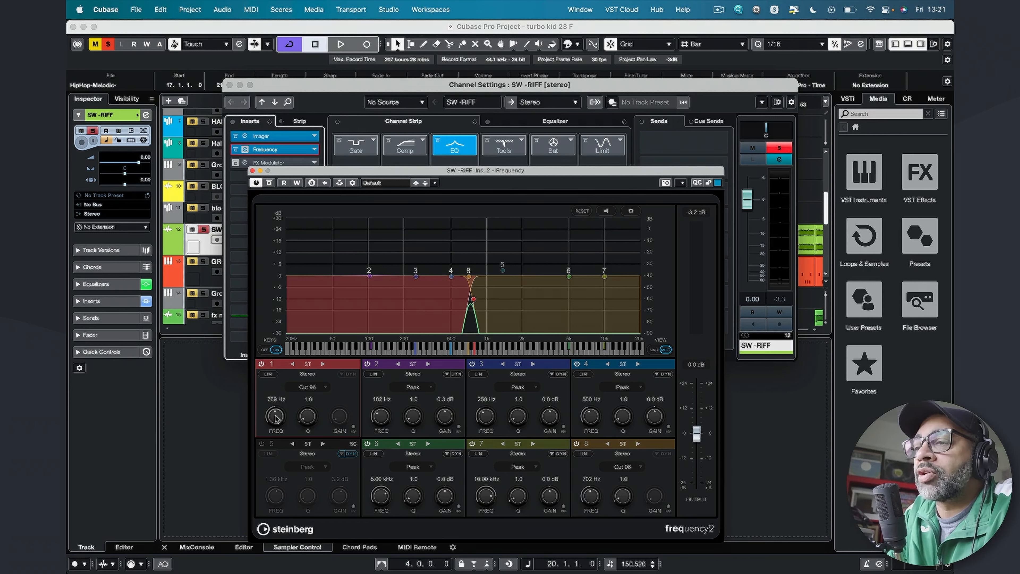
{"action": "left_click_drag", "start_coordinate": [276, 415], "coordinate": [275, 417]}
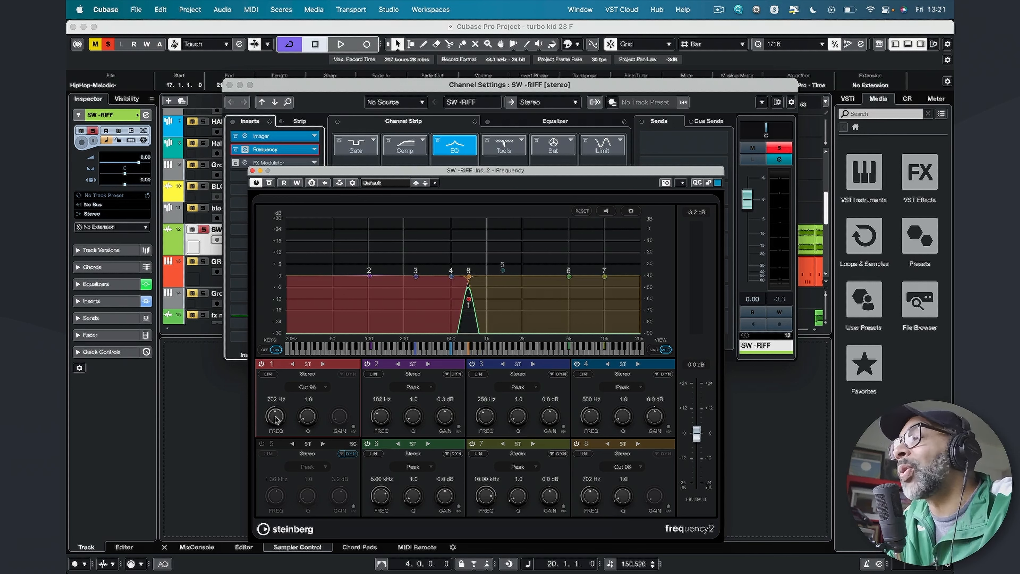
{"action": "left_click_drag", "start_coordinate": [276, 419], "coordinate": [272, 464]}
{"action": "left_click_drag", "start_coordinate": [598, 499], "coordinate": [605, 450]}
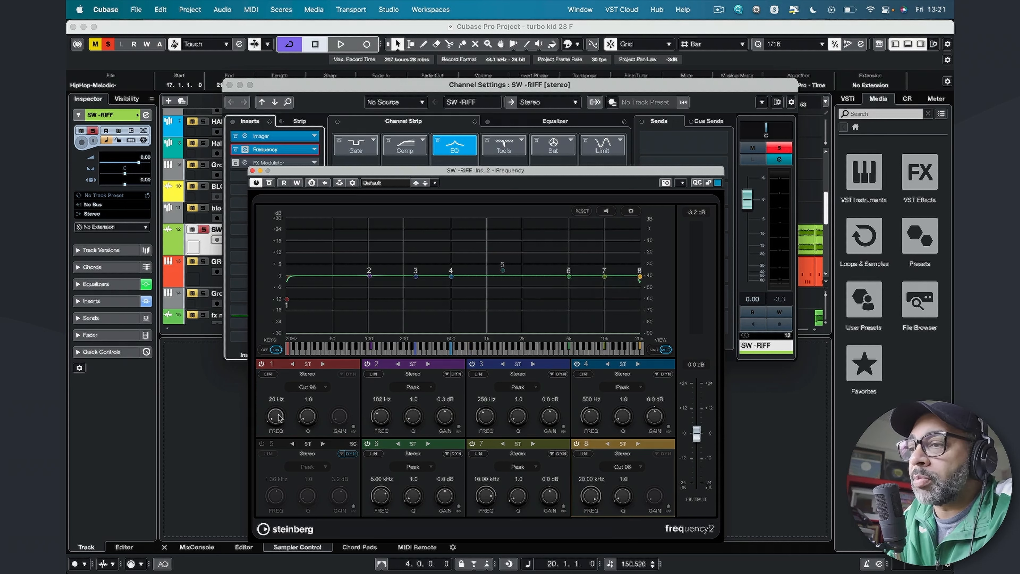
- Raise band 1's low-cut frequency to 45 Hz while auditioning the loop, and change its filter type to Cut 24
{"action": "left_click_drag", "start_coordinate": [279, 418], "coordinate": [282, 402]}
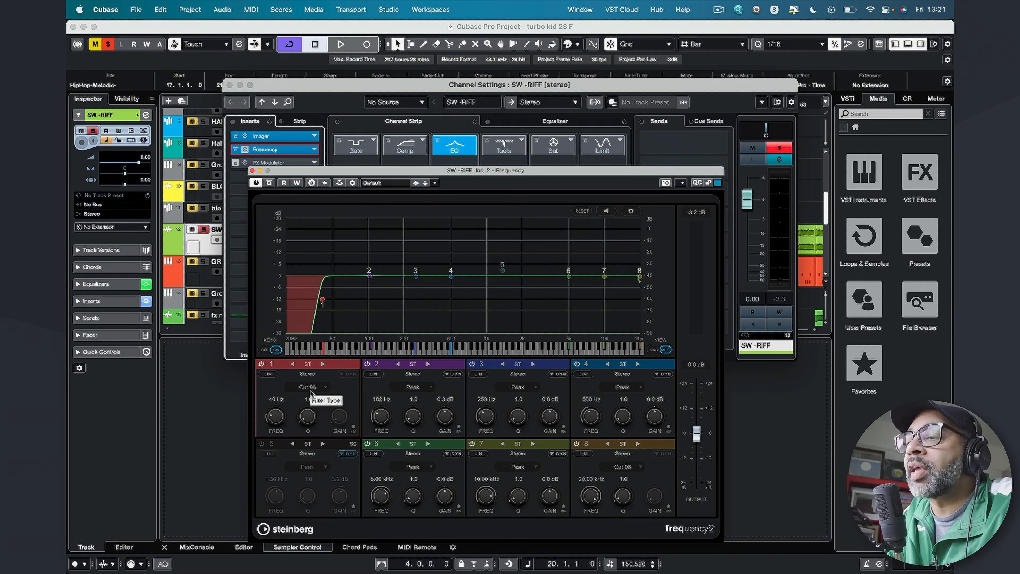
{"action": "key", "text": "space"}
{"action": "left_click_drag", "start_coordinate": [281, 420], "coordinate": [280, 415]}
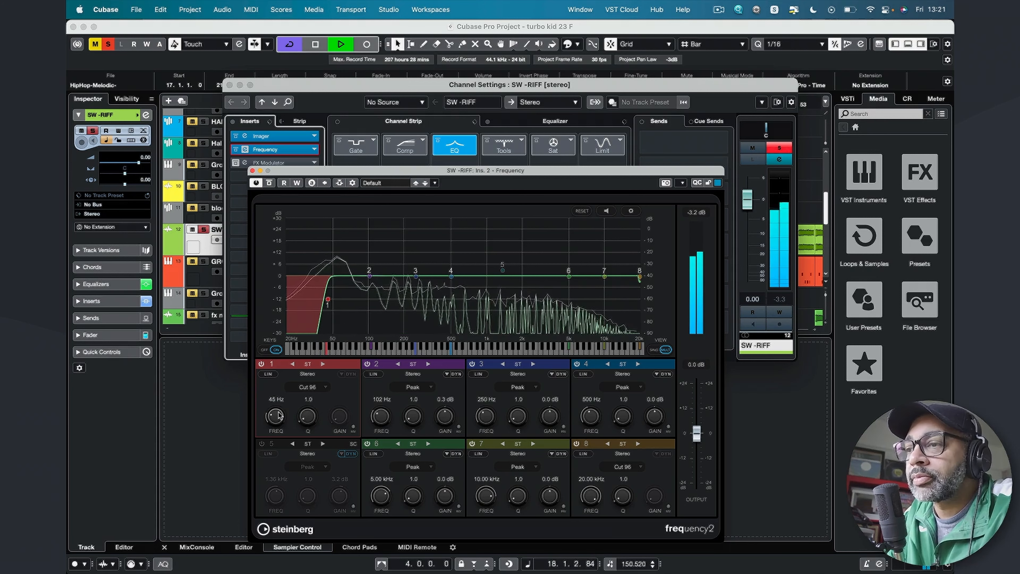
{"action": "key", "text": "space"}
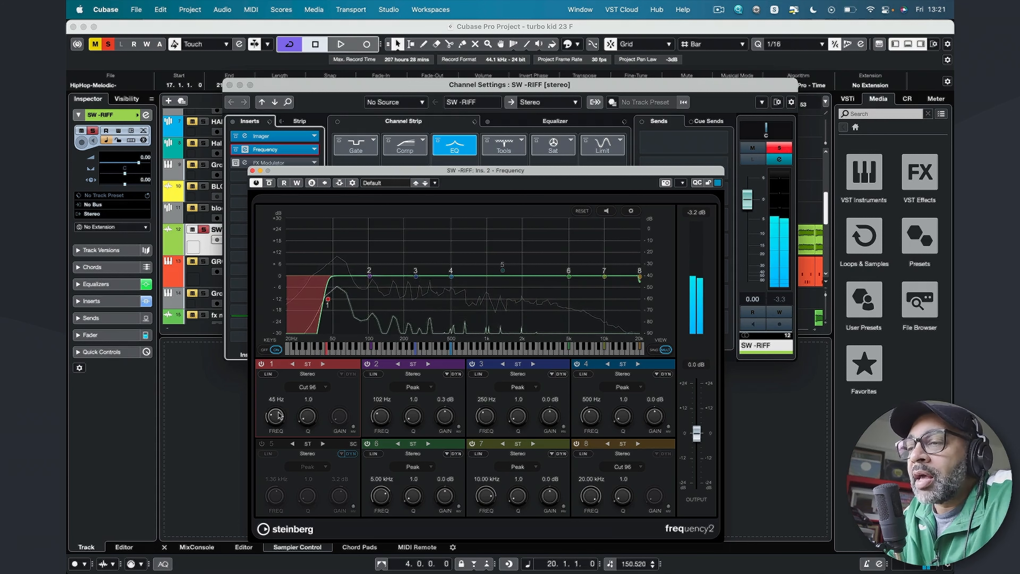
{"action": "left_click", "coordinate": [307, 386]}
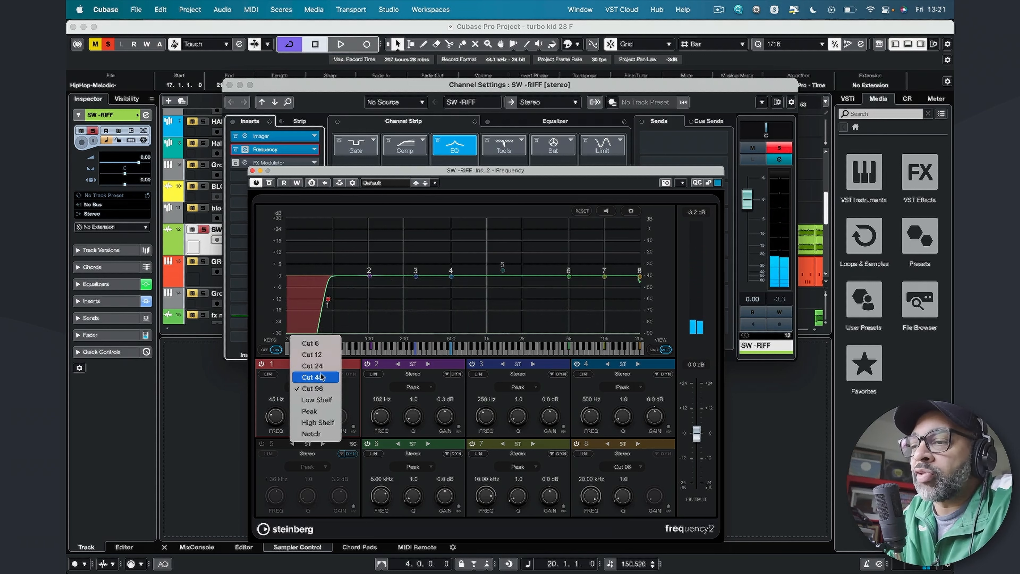
{"action": "left_click", "coordinate": [313, 365]}
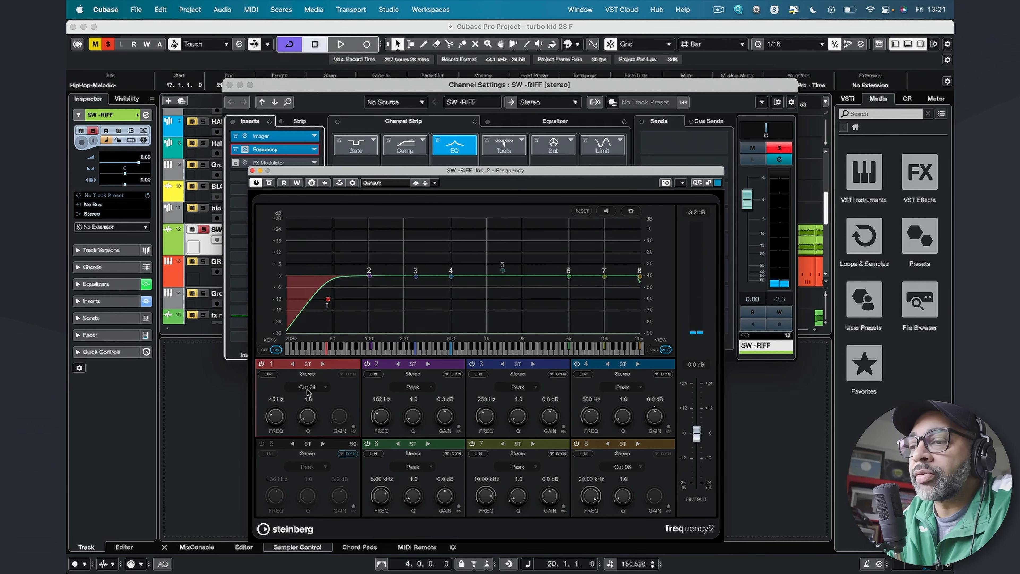